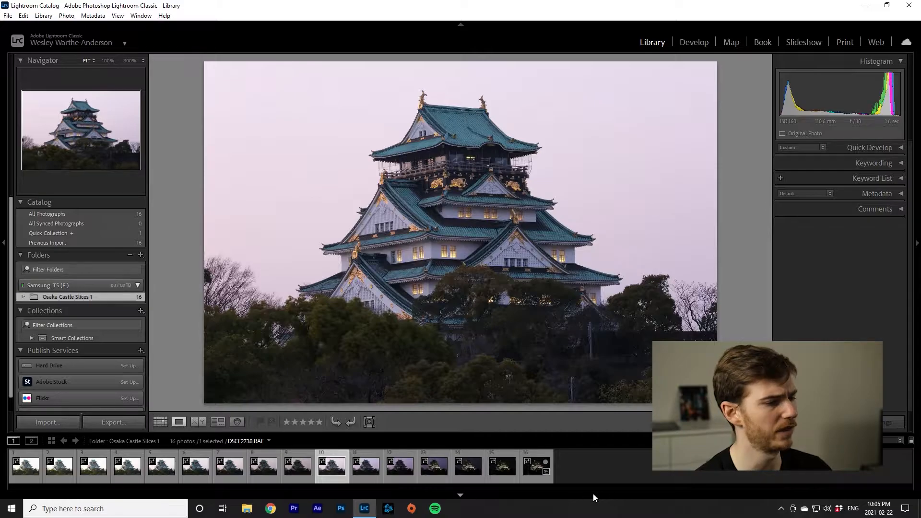
- Review the Osaka Castle photo sequence from the first daylight shot through the twilight shots to the last night shot
key("Left")
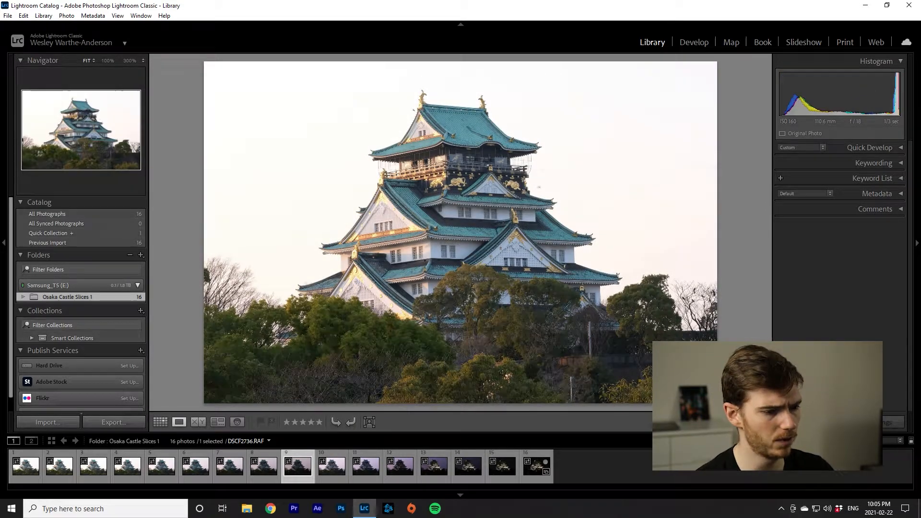
key("Home")
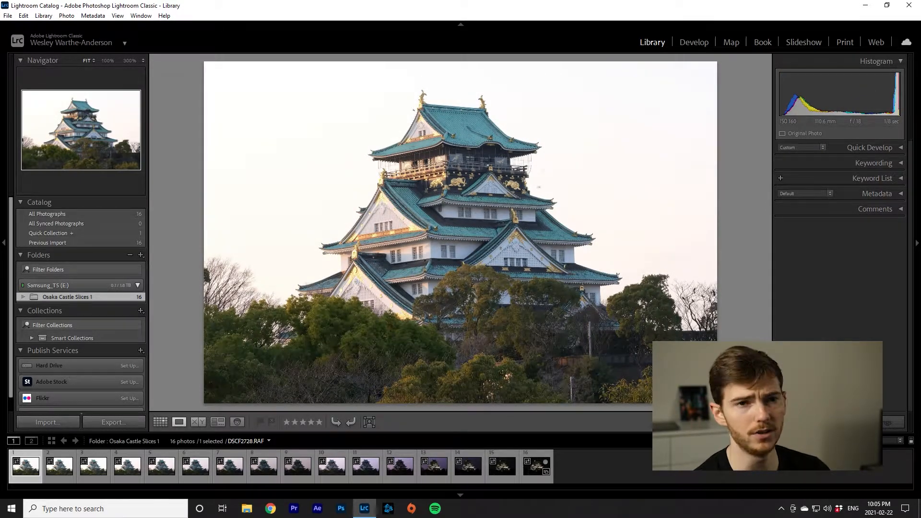
key("Right")
key("Right")
key("Right")
key("Right")
key("Right")
key("Right")
key("Right")
key("Right")
key("Right")
key("Right")
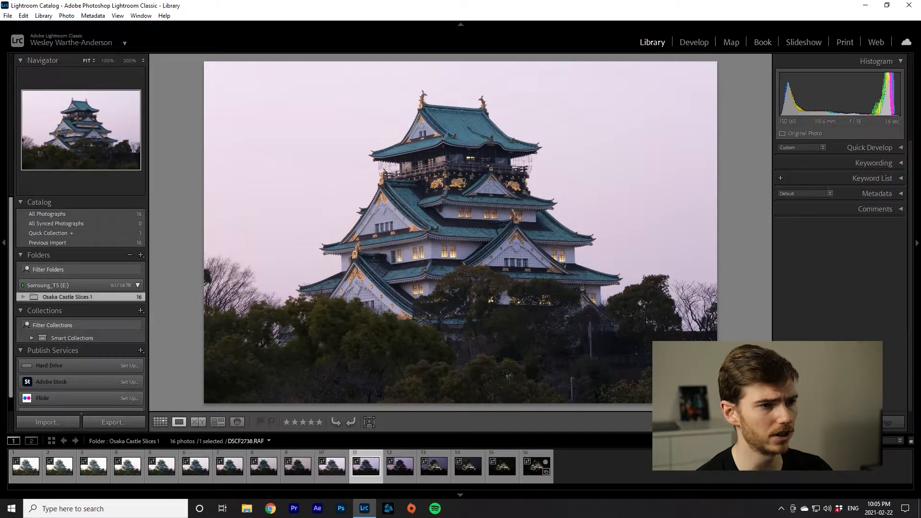
key("Left")
key("Left")
key("Right")
key("Right")
key("Right")
key("Right")
key("Right")
key("Right")
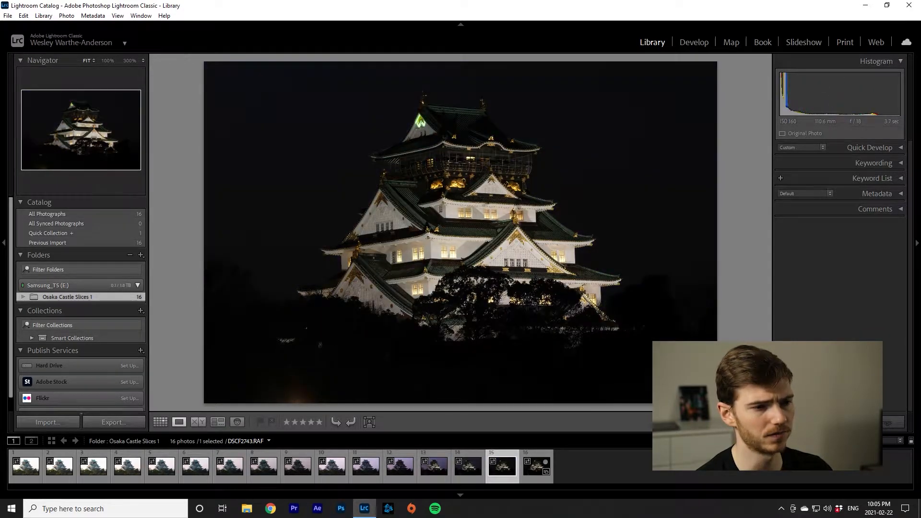
key("Right")
key("Left")
key("Left")
key("Left")
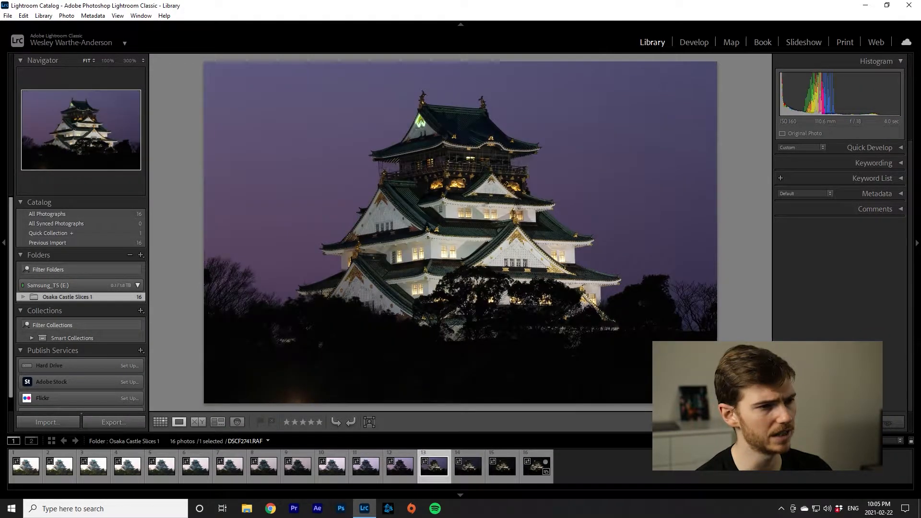
key("Right")
key("Right")
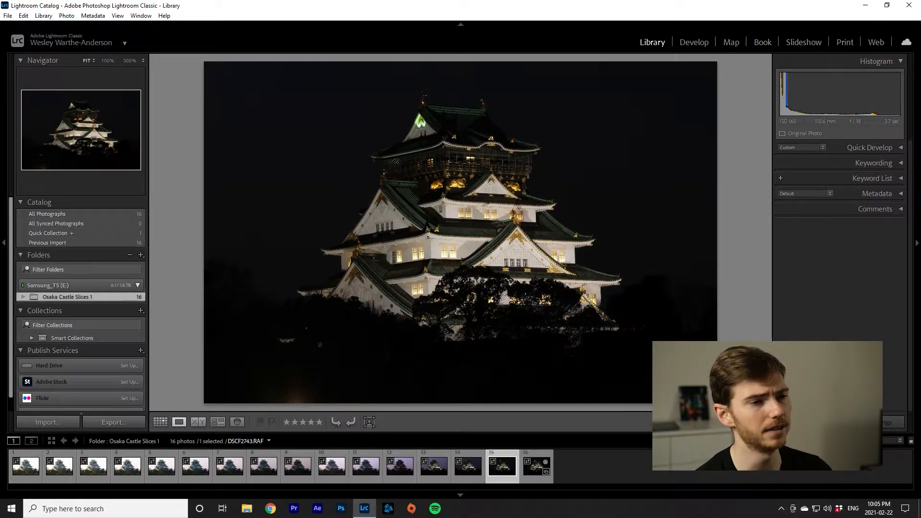
key("Right")
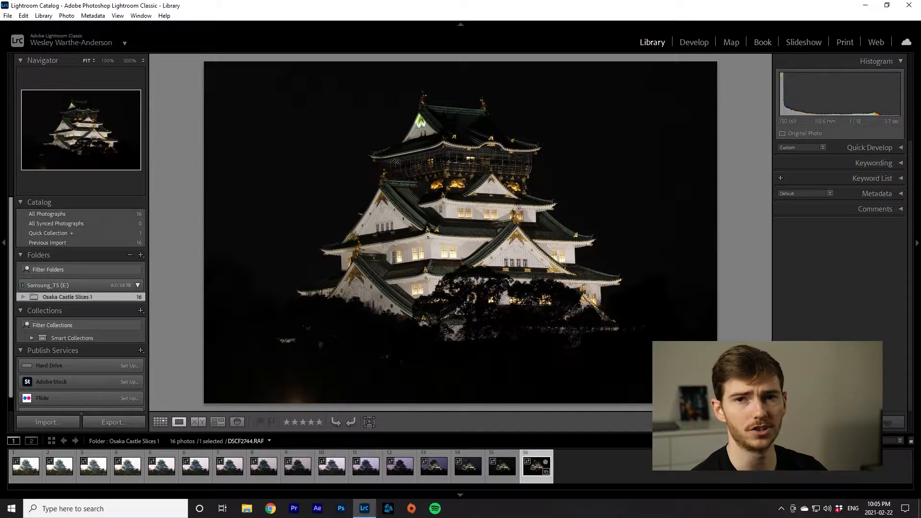
- Look back through the castle photos from the night shots to the first daylight photo
key("Left")
key("Left")
key("Left")
key("Left")
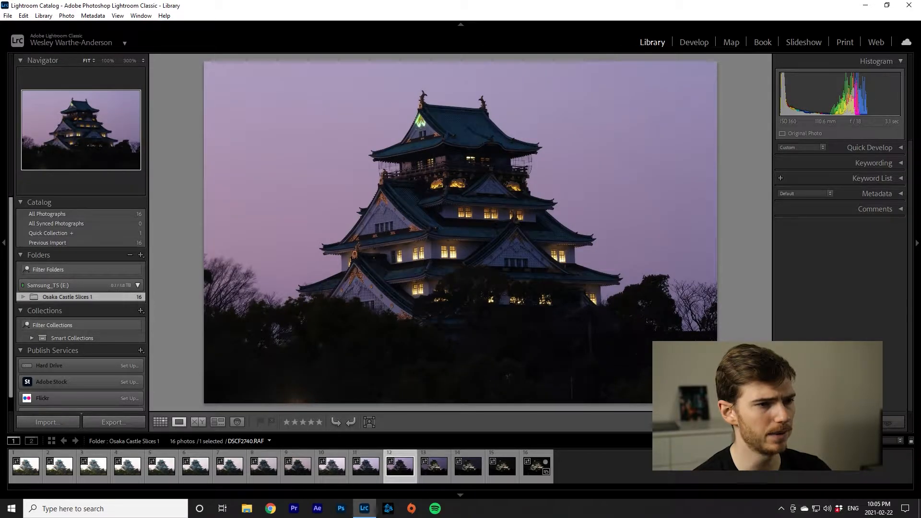
key("Right")
key("Left")
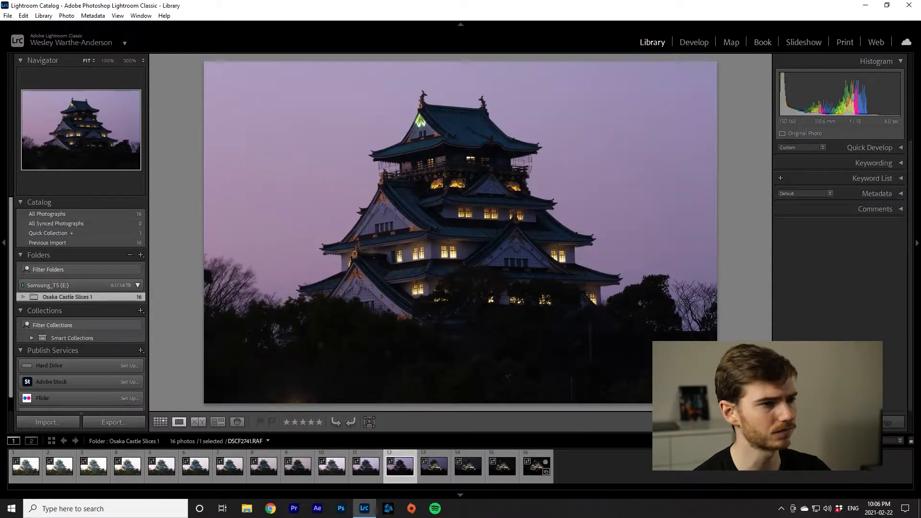
key("Left")
key("Left")
key("Left")
key("Left")
key("Left")
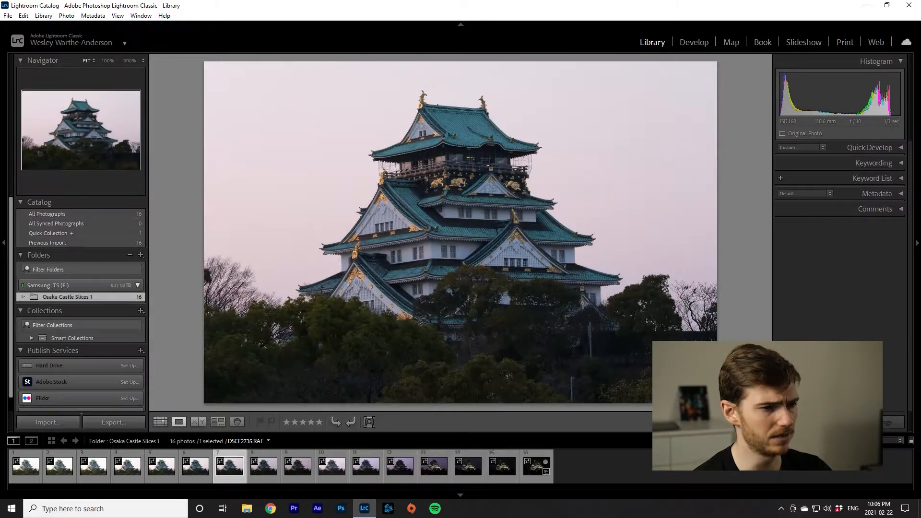
key("Left")
key("Left")
key("Left")
key("Left")
key("Left")
key("Left")
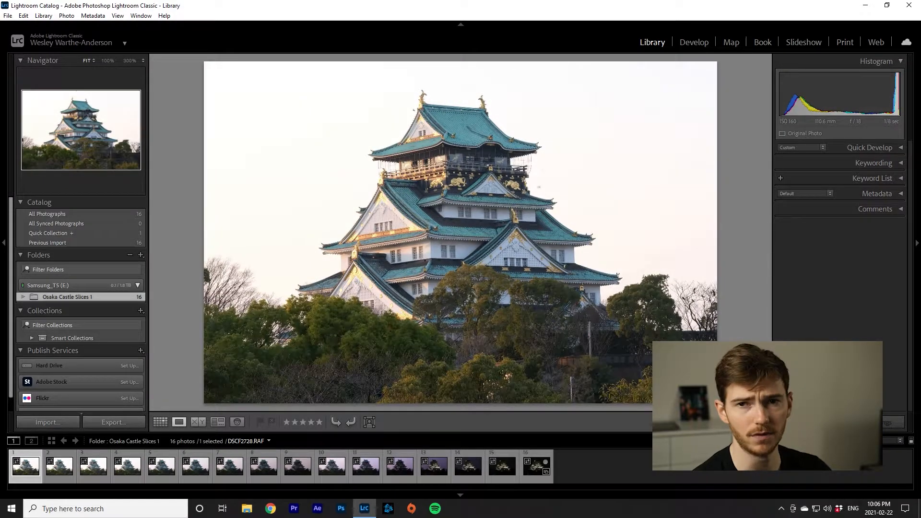
- Apply automatic tone settings to the first photo in the Develop module and reset its Exposure to 0.00
left_click(695, 42)
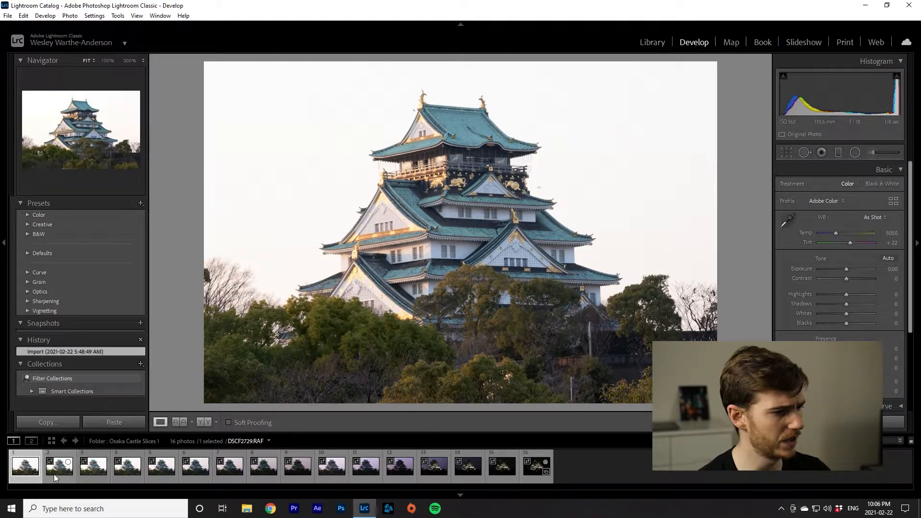
left_click(888, 258)
double_click(845, 262)
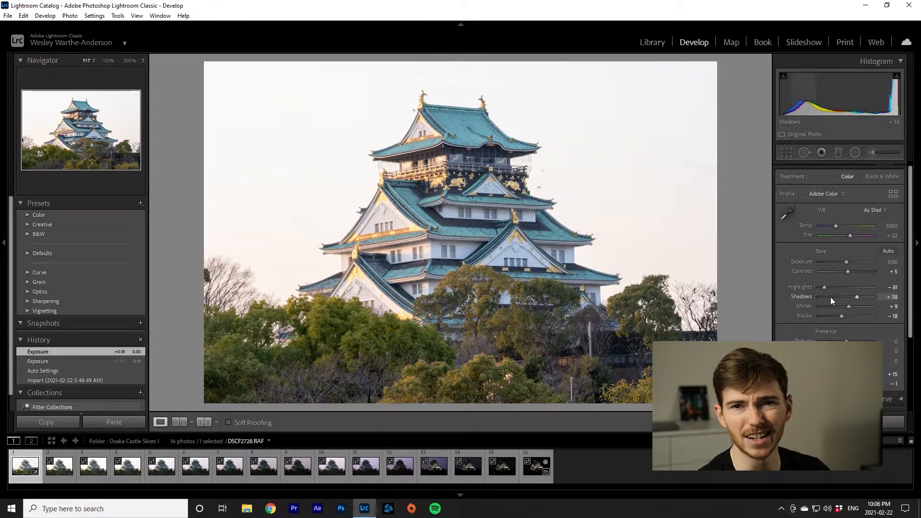
- Review the first photo's Basic tone, Presence and Tone Curve region adjustments
scroll(838, 304, "down", 5)
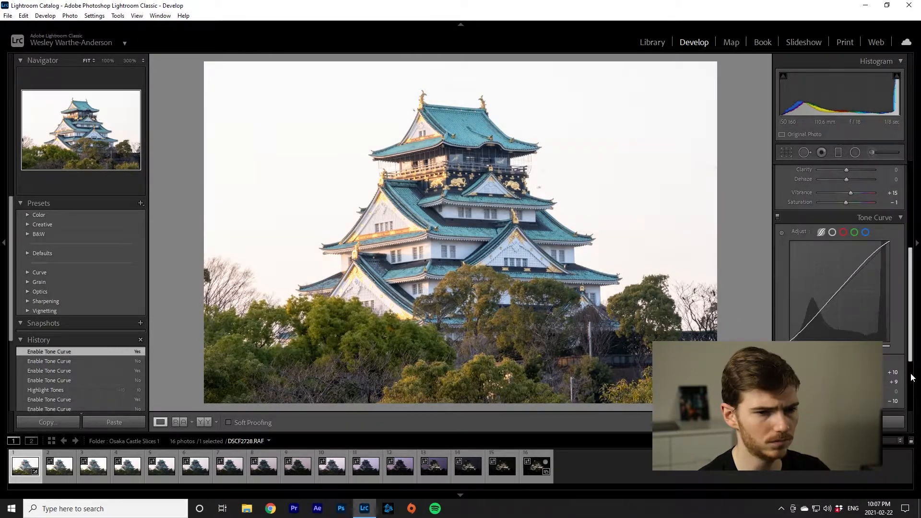
scroll(912, 378, "down", 1)
scroll(839, 240, "down", 1)
scroll(839, 240, "up", 3)
scroll(840, 240, "down", 3)
scroll(840, 239, "up", 4)
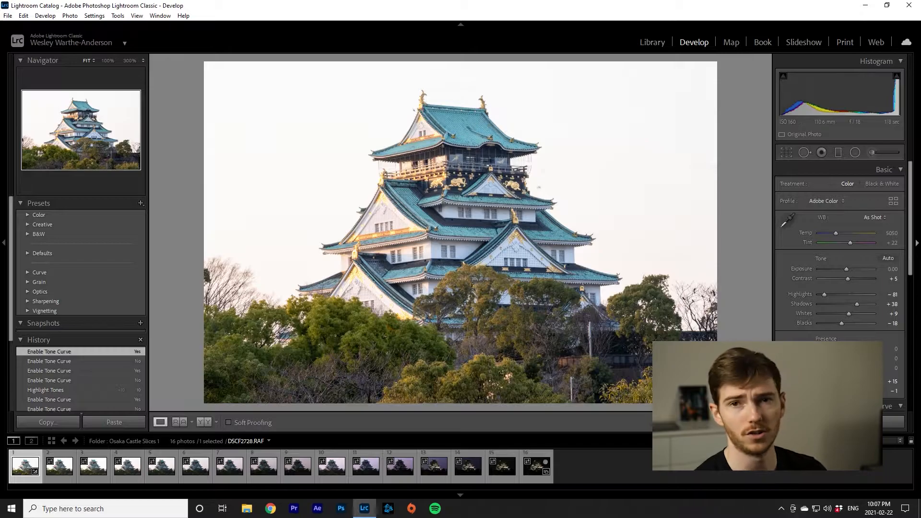
scroll(863, 281, "down", 5)
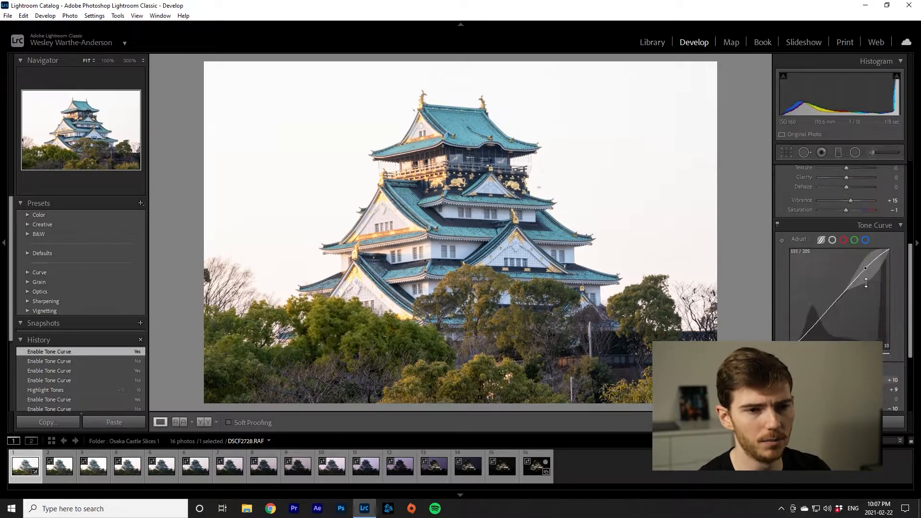
scroll(889, 301, "down", 1)
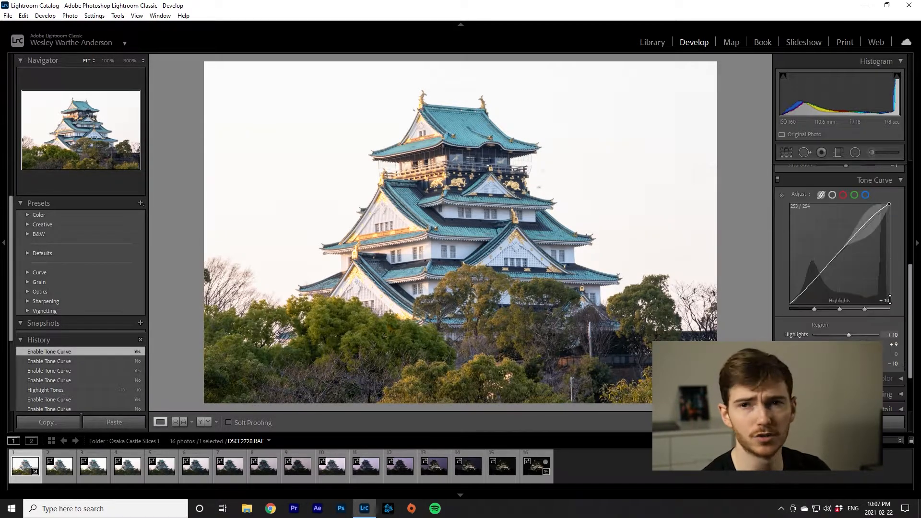
scroll(881, 300, "down", 1)
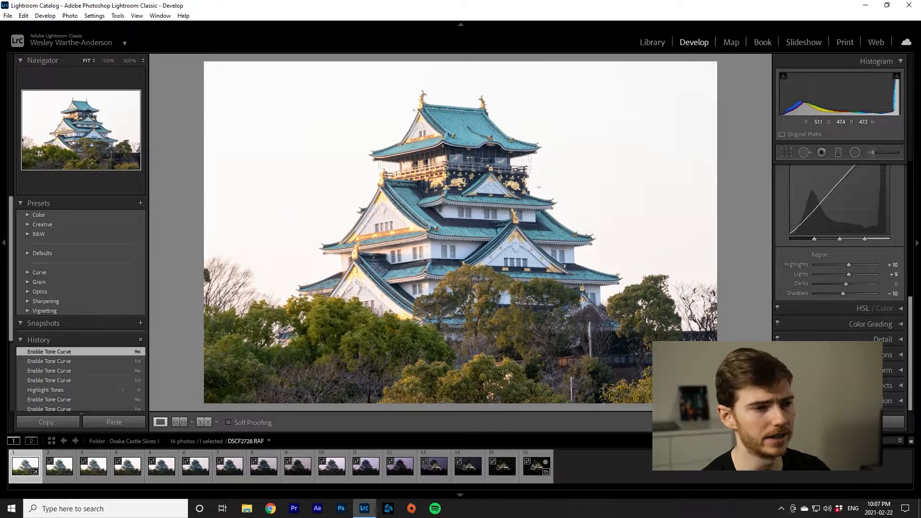
scroll(861, 274, "up", 2)
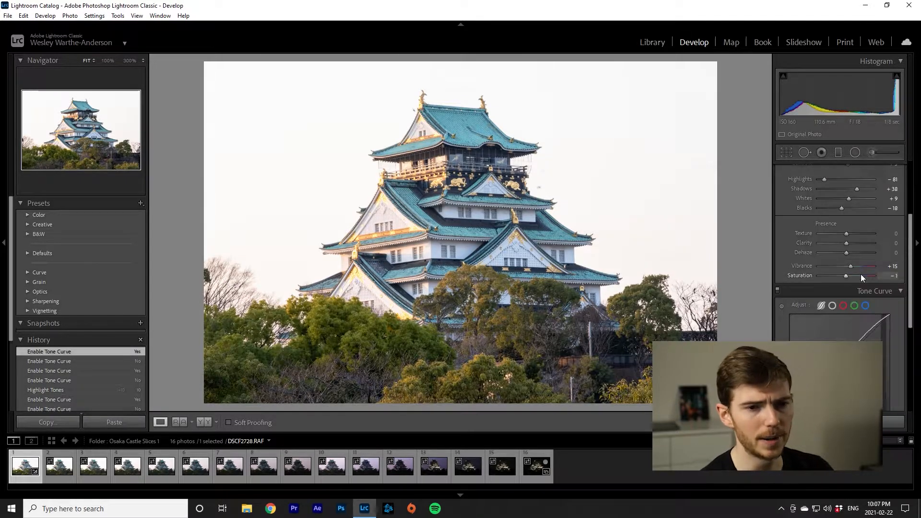
scroll(873, 311, "up", 3)
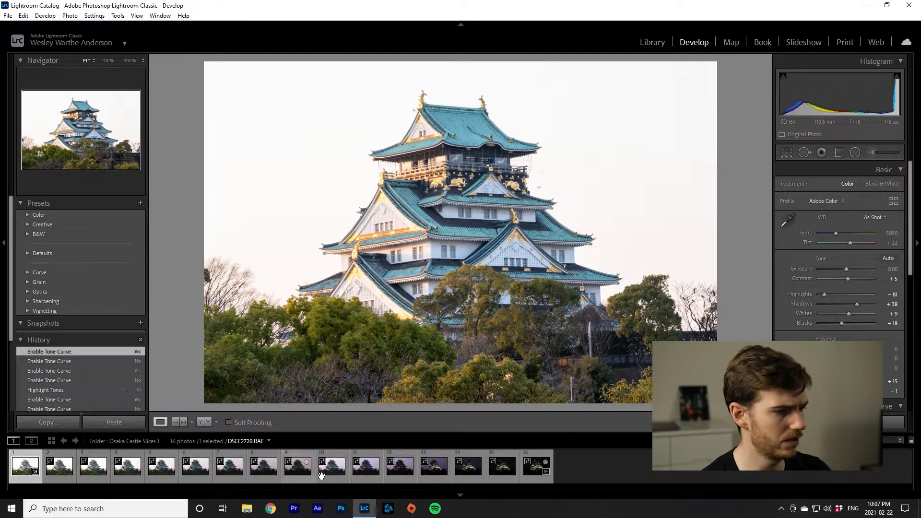
- Synchronize the first photo's develop settings to all 16 photos, leaving out White Balance but keeping Exposure included
left_click(526, 467, "shift")
left_click(815, 424)
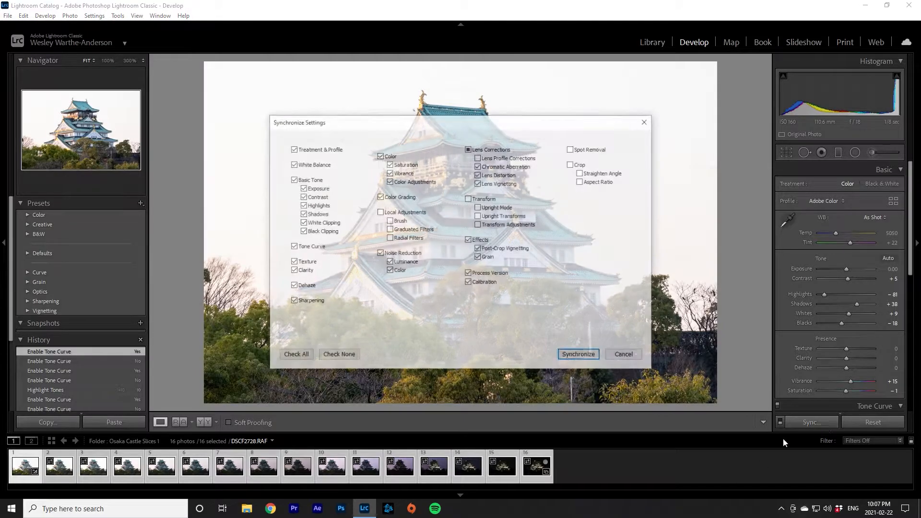
left_click(292, 164)
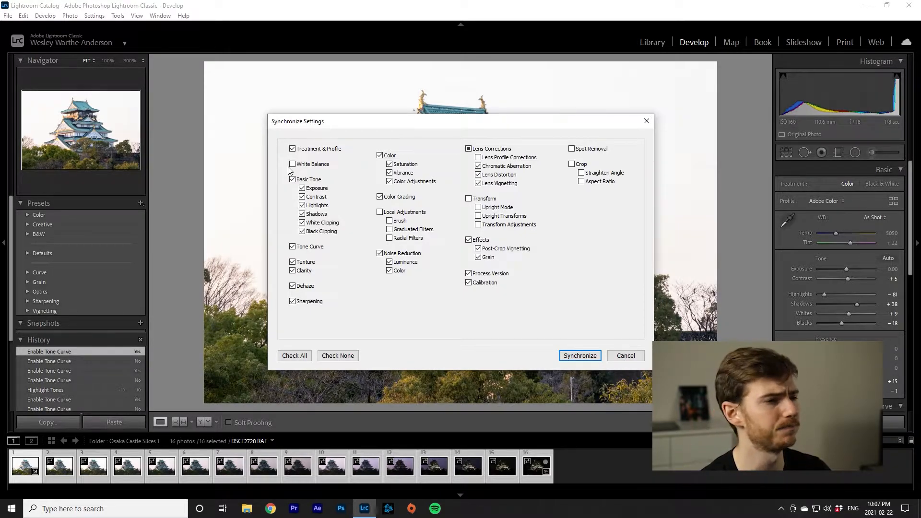
left_click(302, 188)
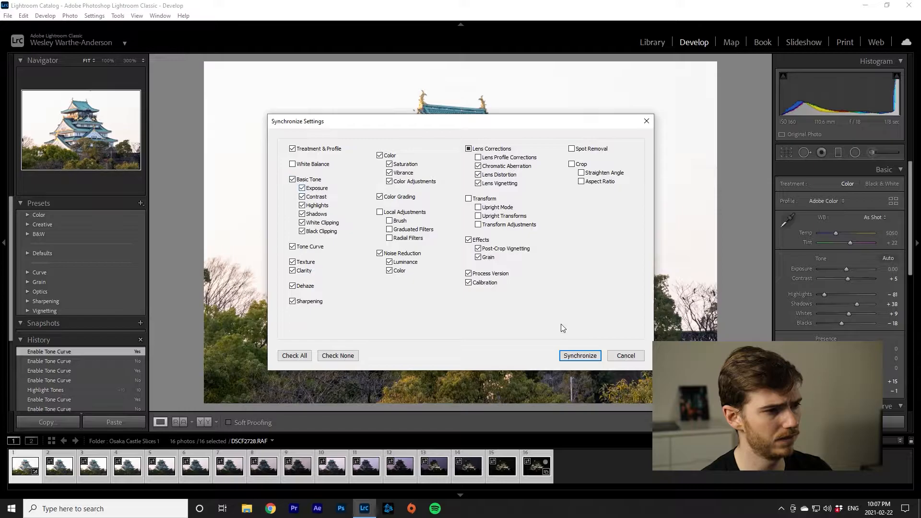
left_click(576, 356)
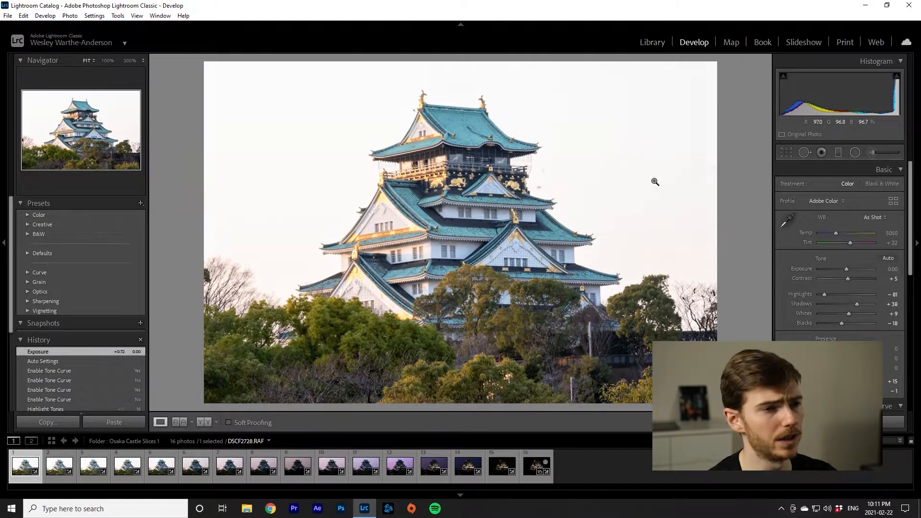
- Remove spots from the sky in the first two photos using Spot Removal in Heal mode at size 75
left_click(804, 153)
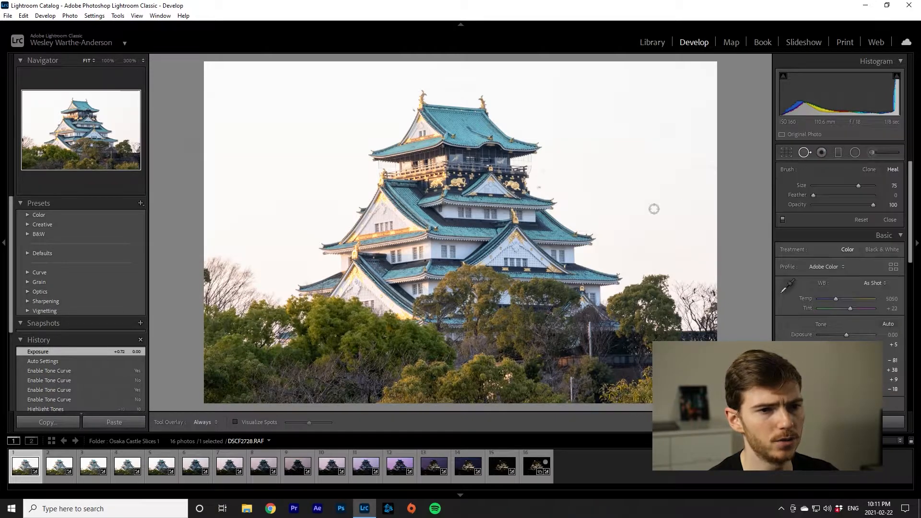
left_click(539, 186)
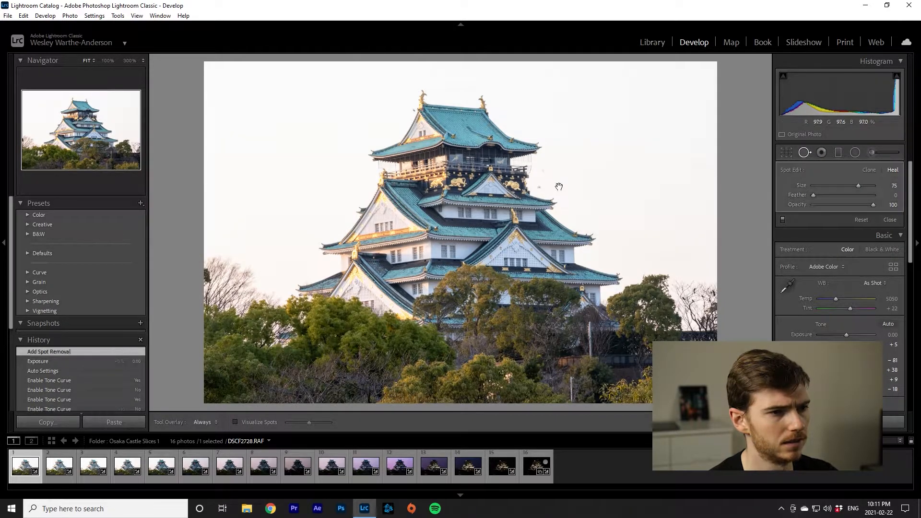
left_click(543, 169)
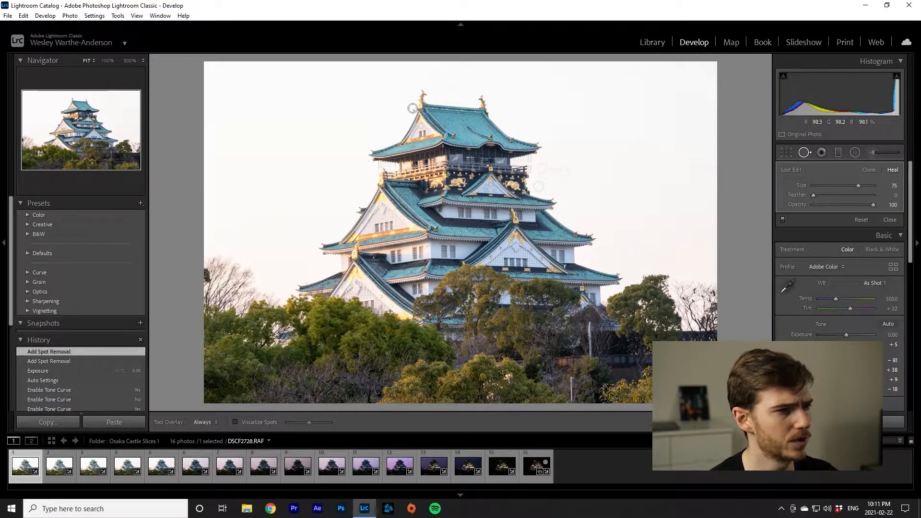
key("ctrl+Right")
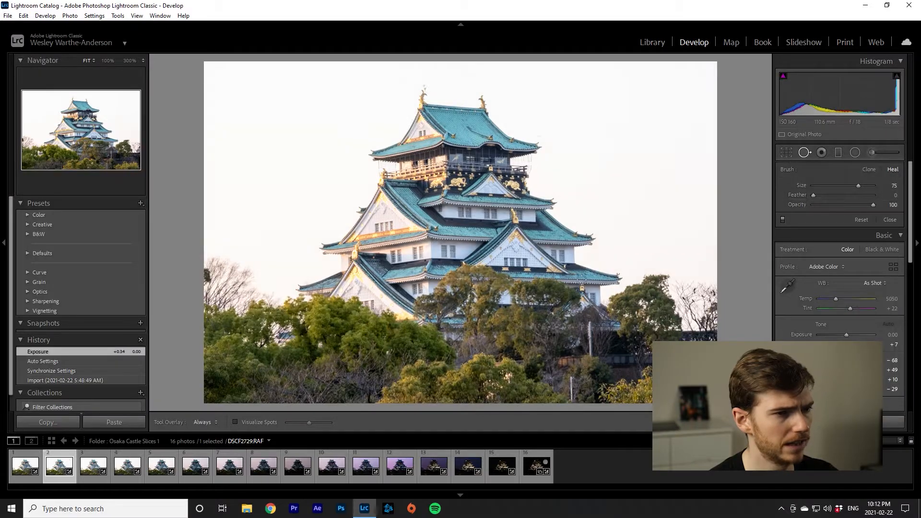
left_click(672, 171)
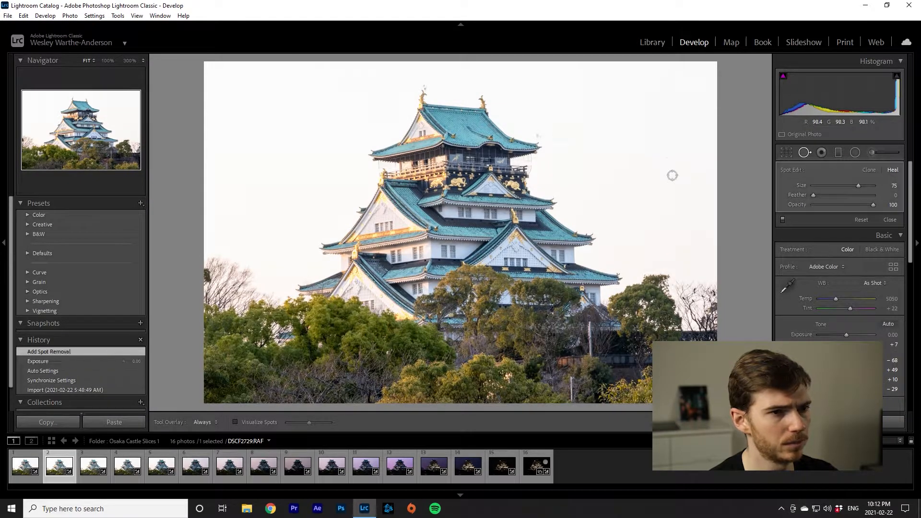
- Check the twilight and night photos at the end of the sequence for remaining spots
left_click(416, 471)
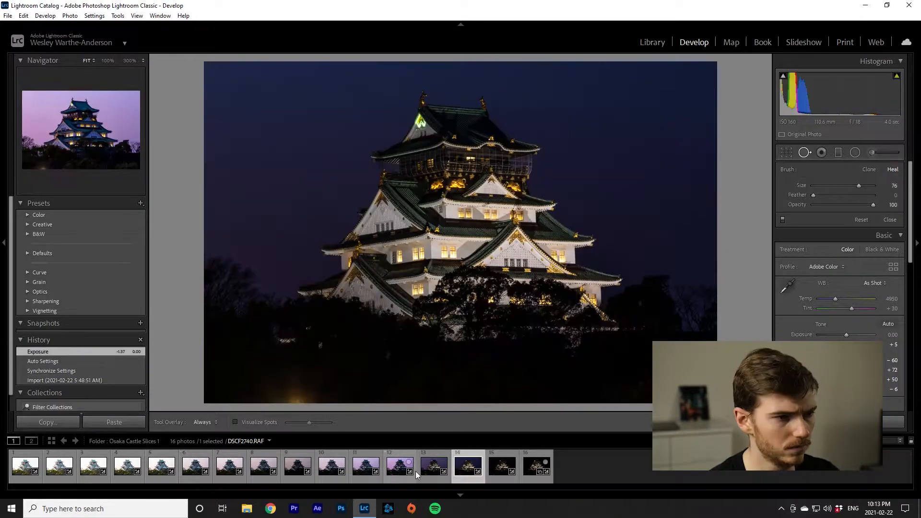
left_click(467, 468)
left_click(501, 469)
left_click(546, 461)
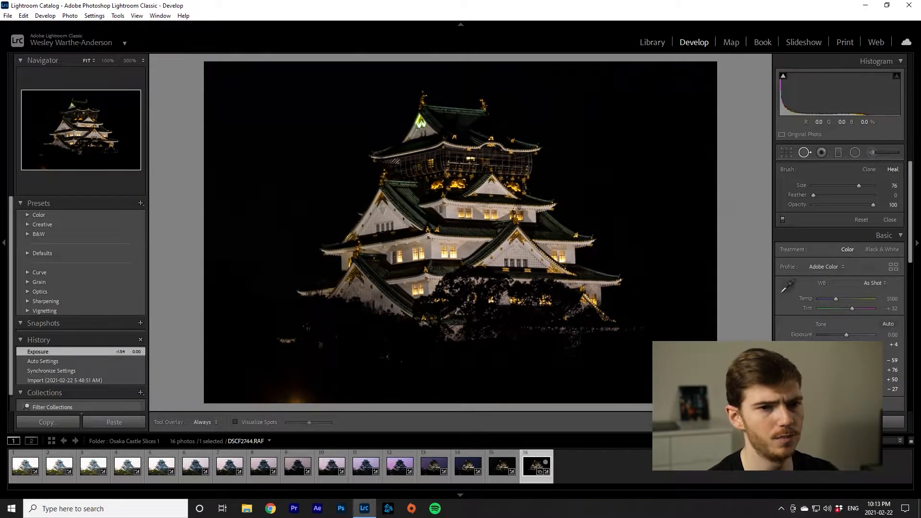
key("Left")
key("Left")
key("Left")
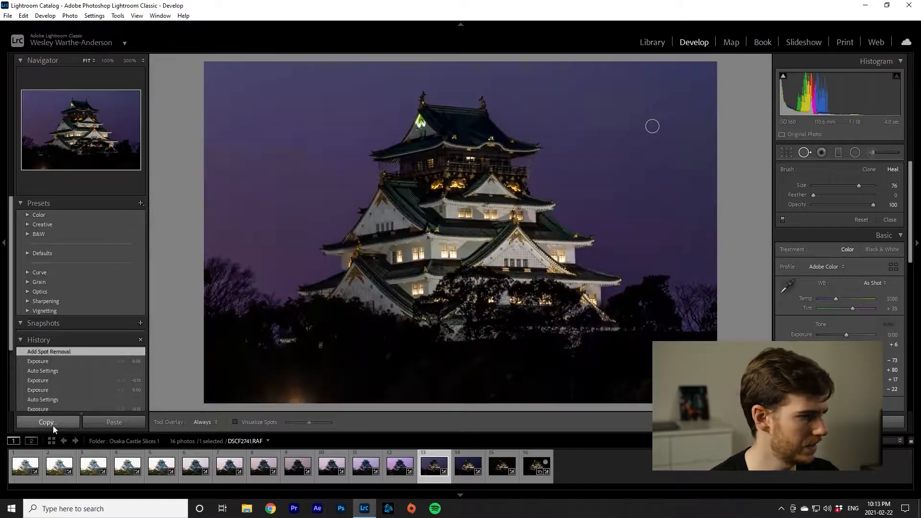
- Select all 16 castle photos in the Library and open them as layers in Photoshop
left_click(652, 42)
left_click(22, 474)
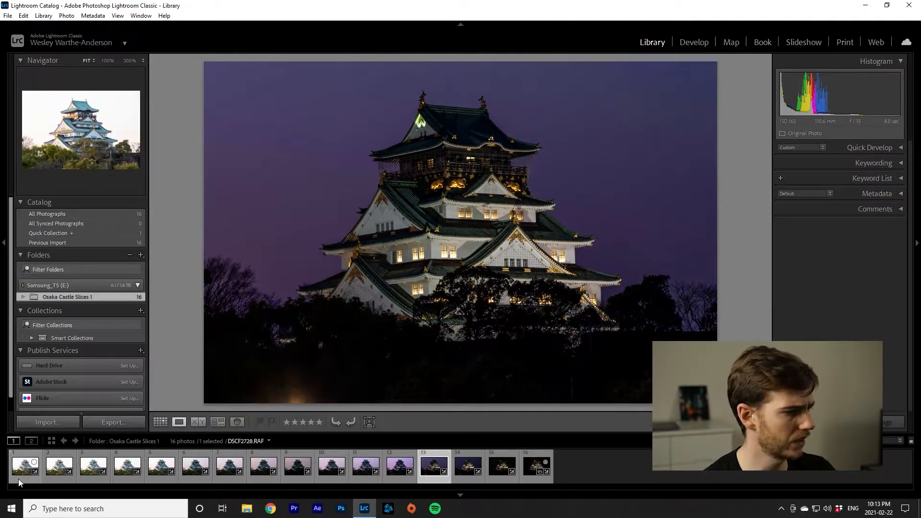
left_click(528, 476)
key("ctrl+a")
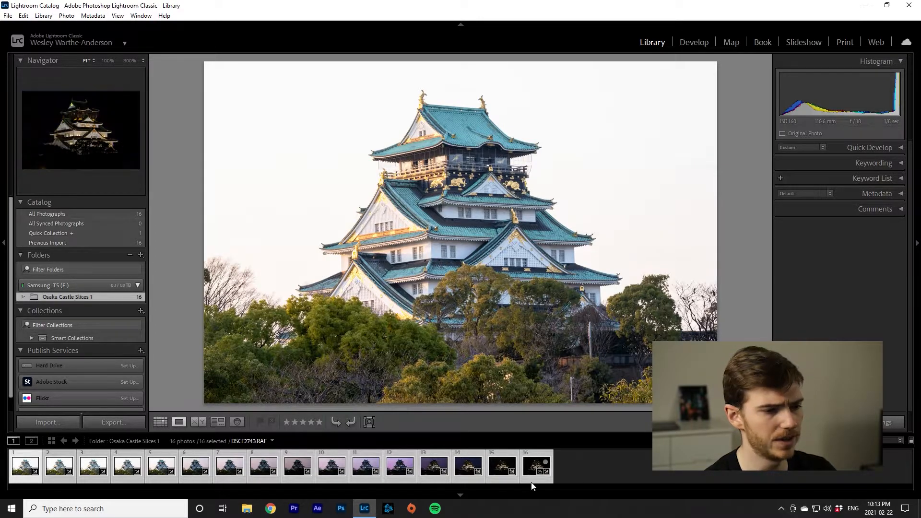
right_click(529, 470)
mouse_move(585, 248)
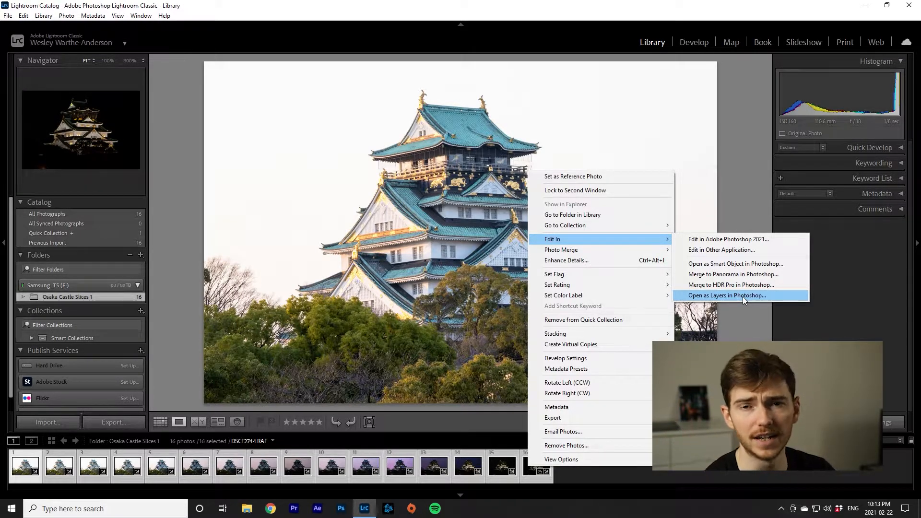
left_click(712, 296)
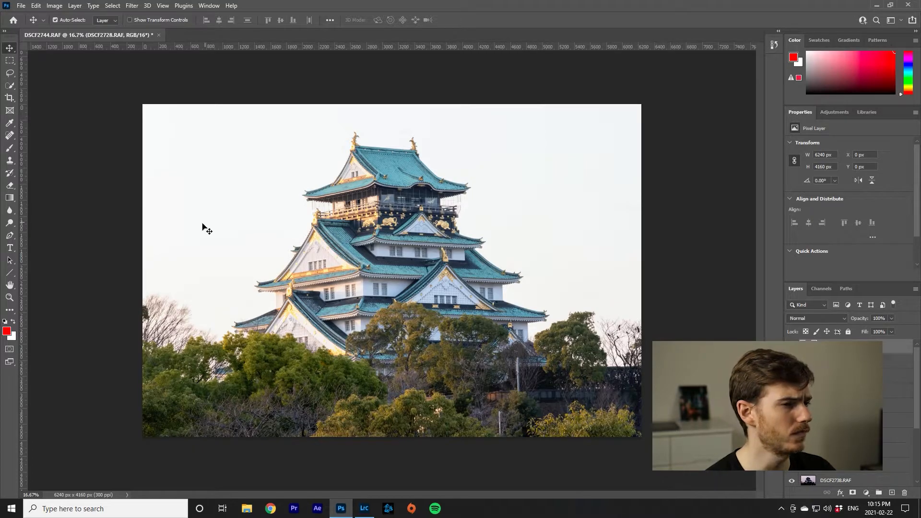
- Select all the photo layers and auto-align them with the Auto projection
left_click(60, 6)
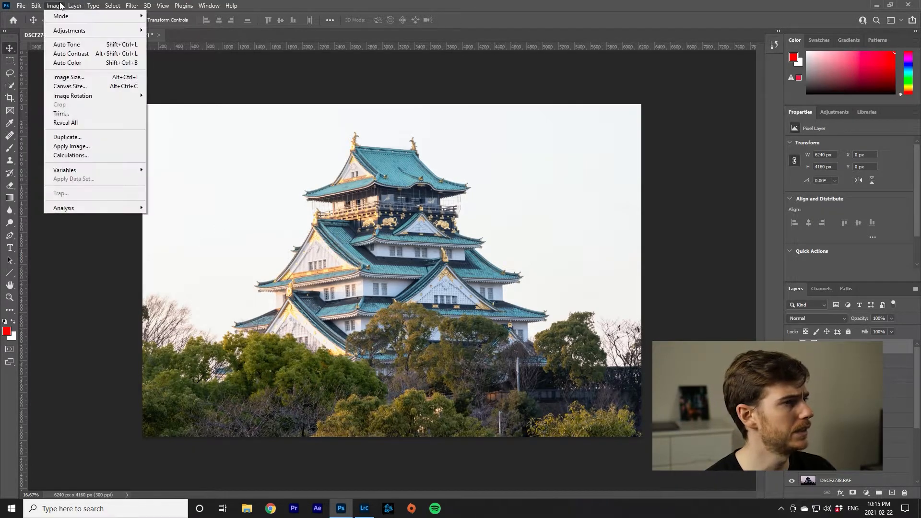
mouse_move(35, 5)
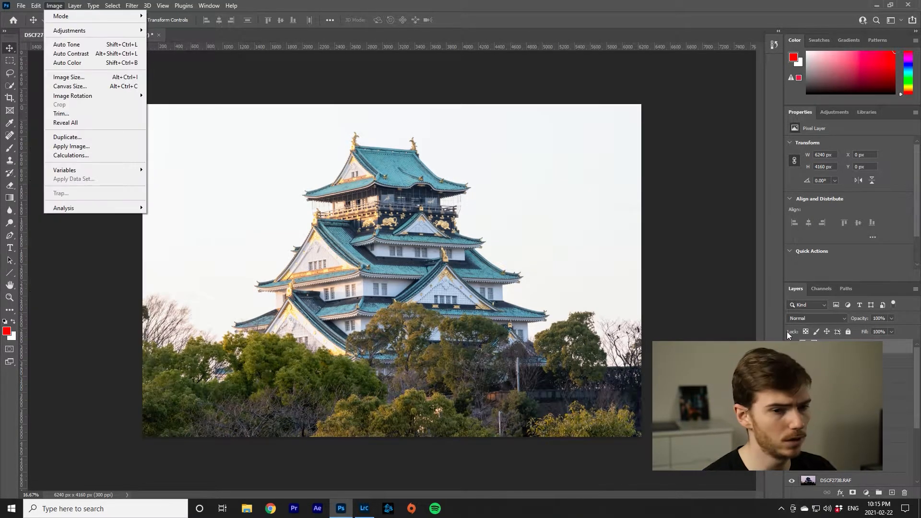
left_click(883, 348)
scroll(883, 352, "down", 4)
left_click(857, 477, "shift")
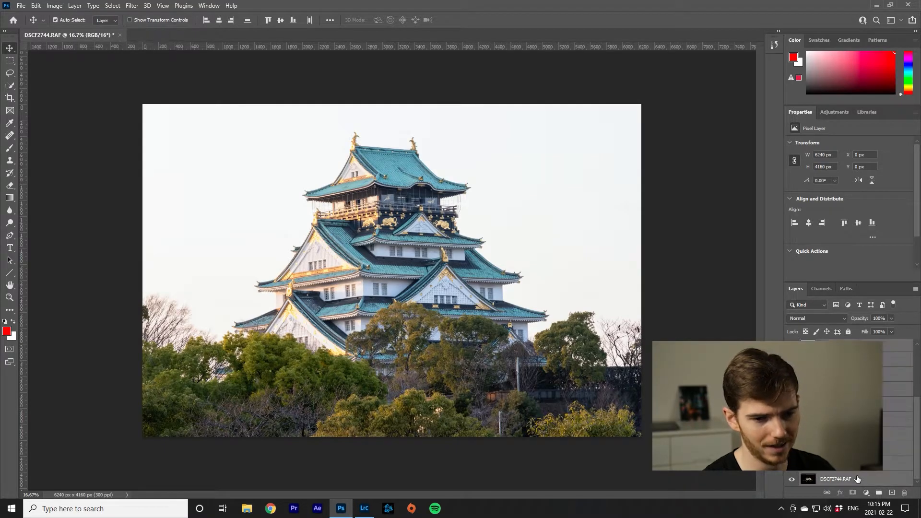
left_click(33, 5)
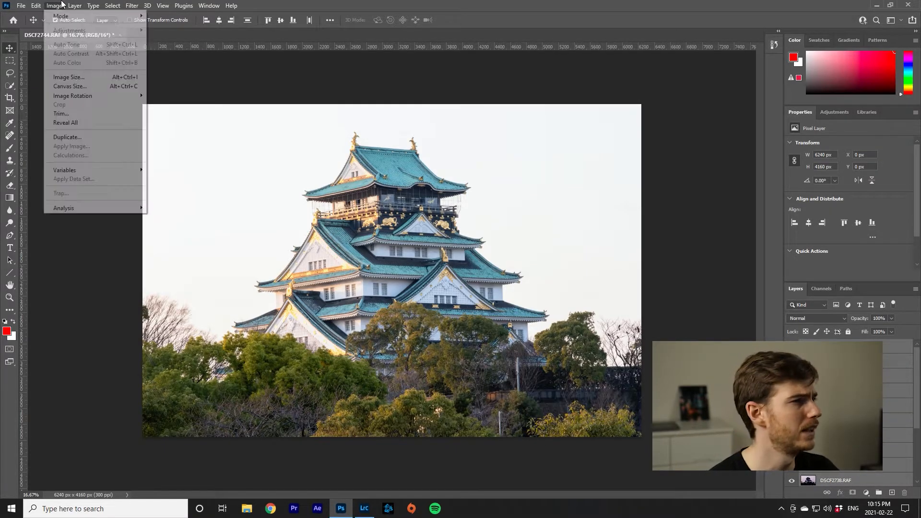
left_click(30, 6)
left_click(54, 6)
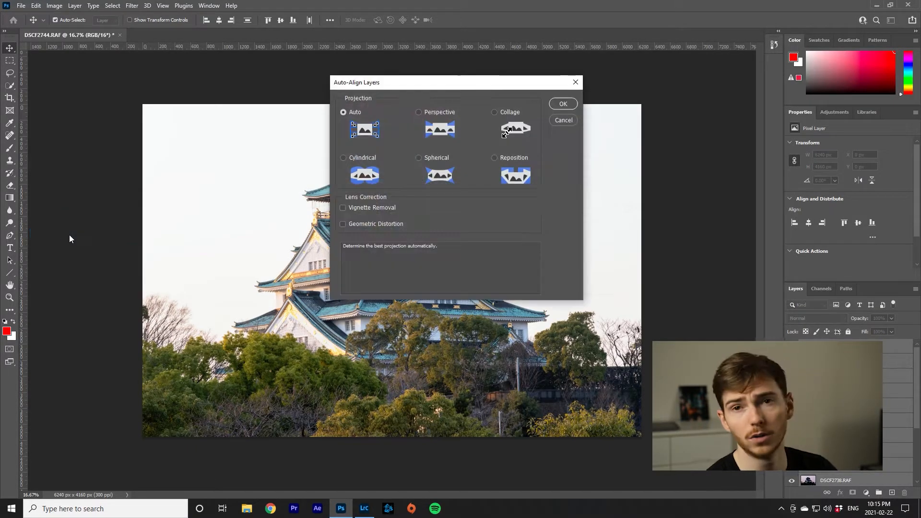
left_click(554, 106)
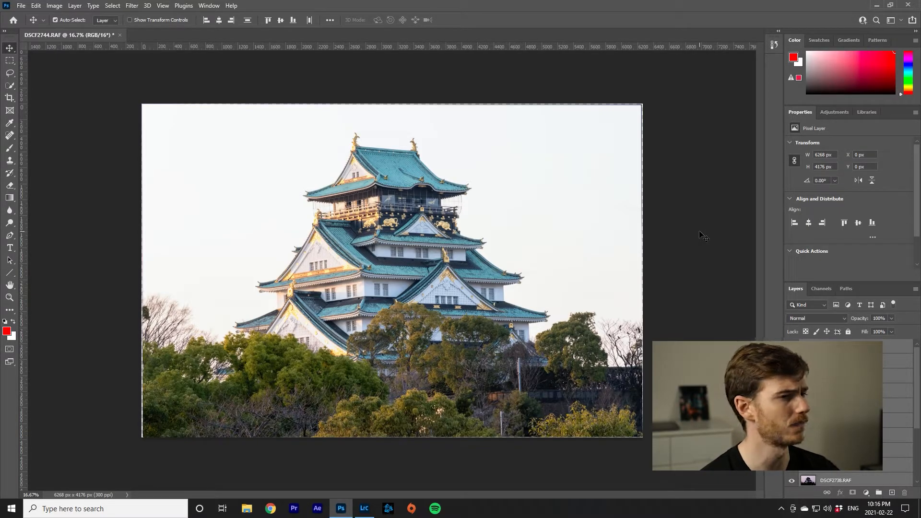
- Crop the aligned image to about 6181 by 4045 px to trim off the uneven edges left by the alignment
left_click(9, 98)
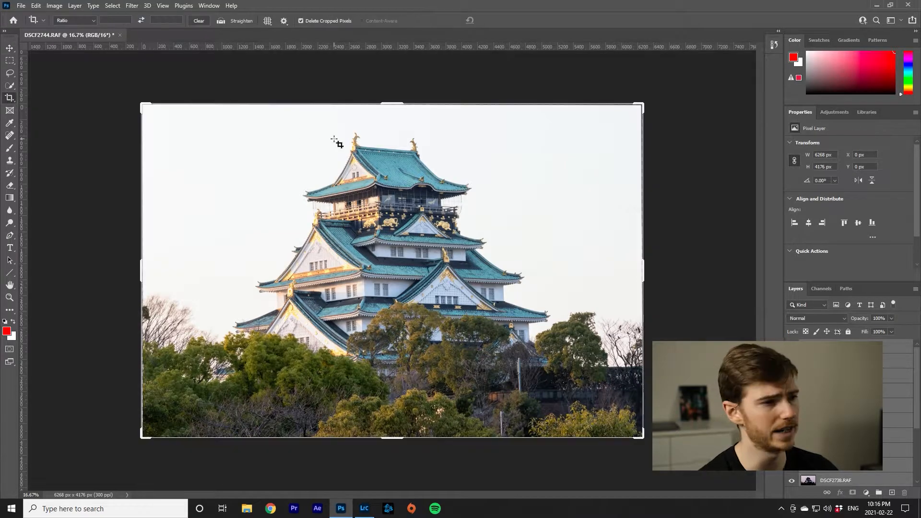
left_click_drag(142, 106, 142, 107)
left_click(142, 107)
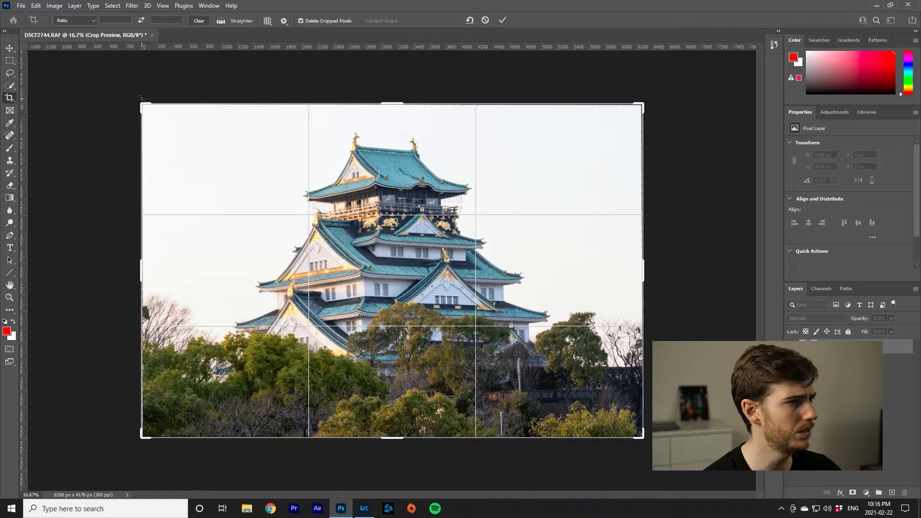
mouse_move(143, 107)
left_mouse_down()
mouse_move(144, 138)
mouse_move(164, 82)
mouse_move(126, 109)
mouse_move(149, 108)
left_mouse_up()
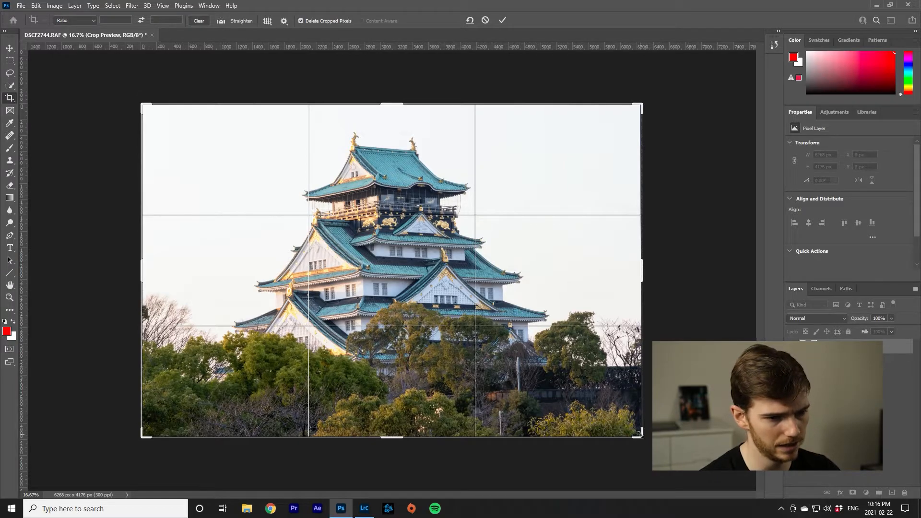
left_click_drag(640, 434, 639, 431)
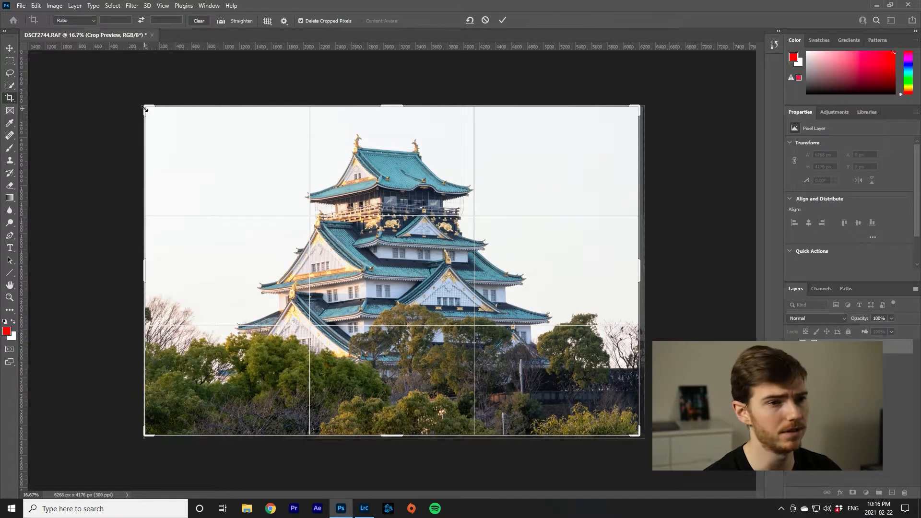
left_click_drag(145, 109, 147, 113)
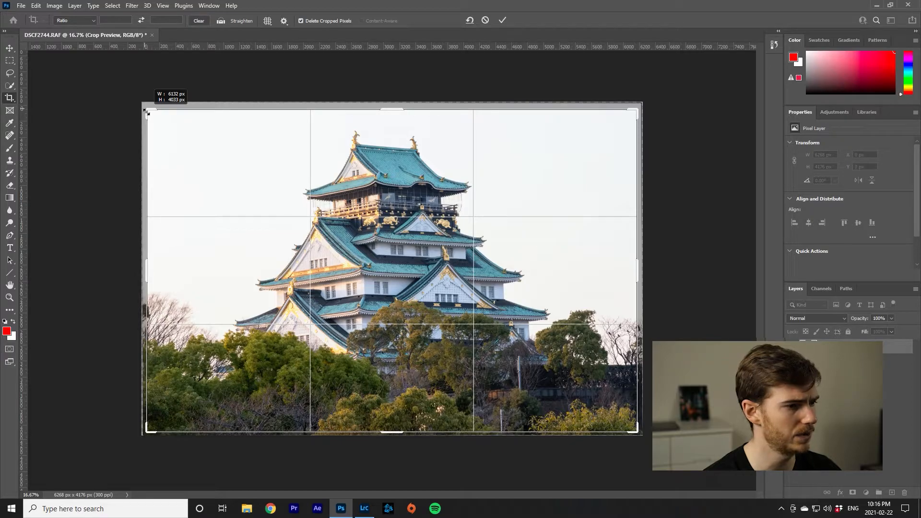
left_click_drag(146, 112, 147, 112)
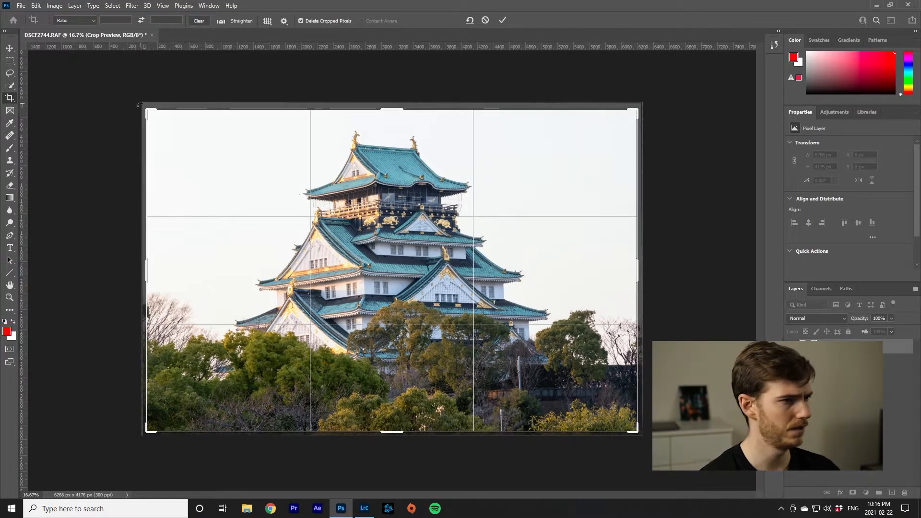
left_click_drag(146, 108, 146, 111)
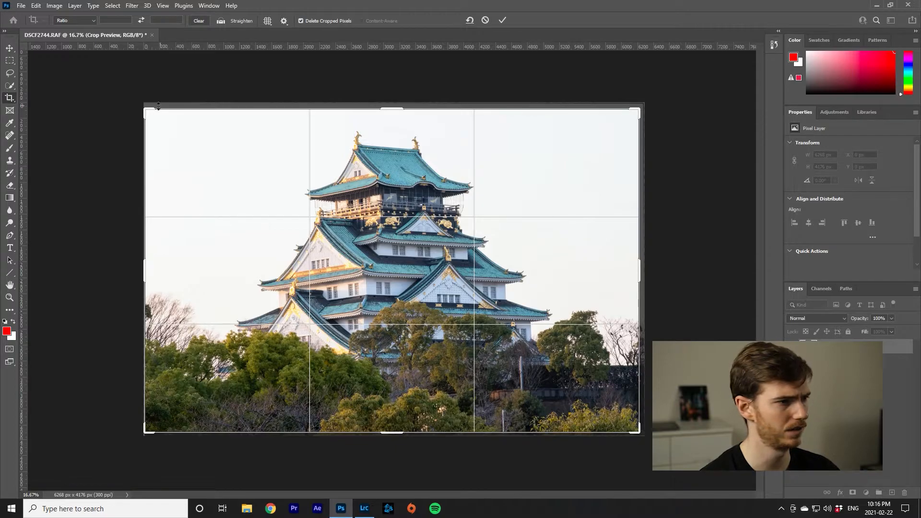
left_click_drag(145, 110, 145, 110)
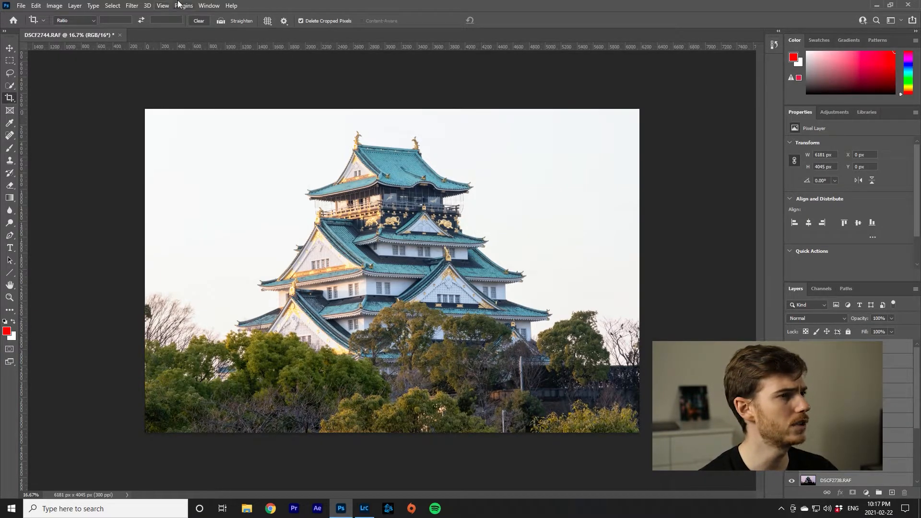
- Create a guide layout of 16 columns without a gutter across the cropped canvas
left_click(208, 5)
mouse_move(163, 5)
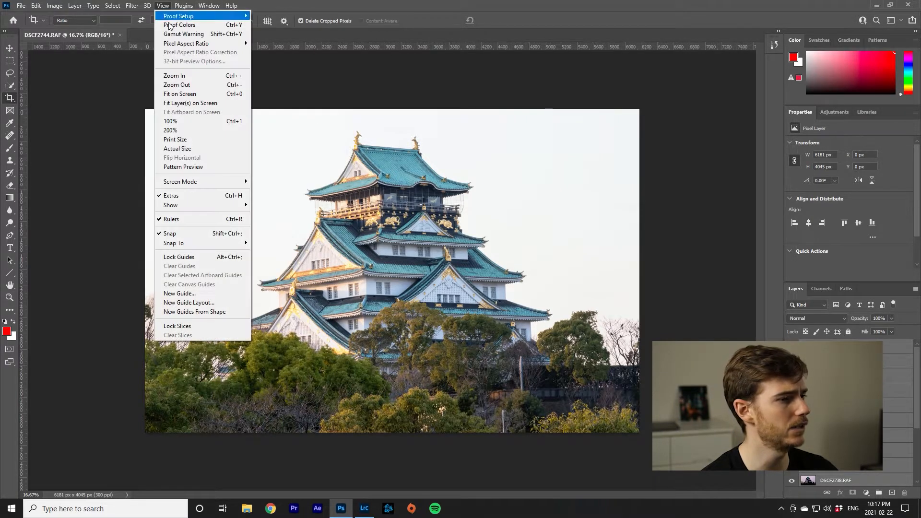
left_click(208, 304)
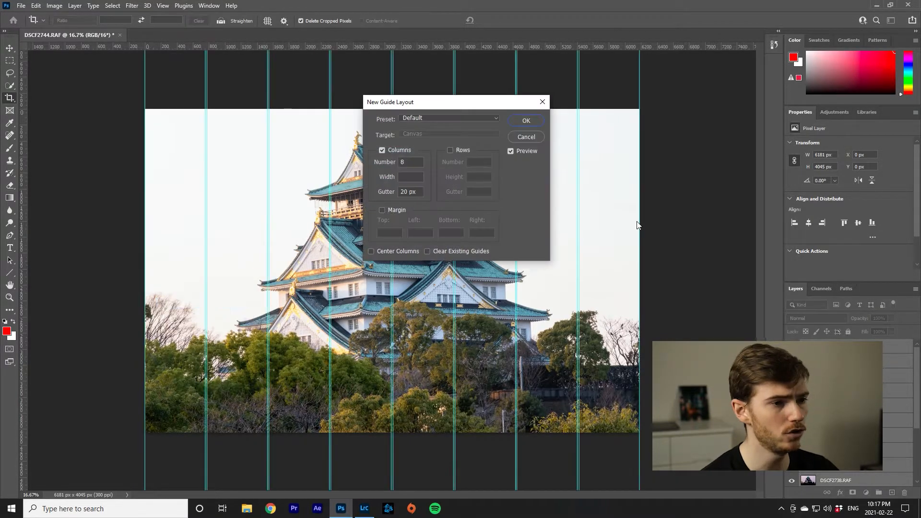
double_click(418, 194)
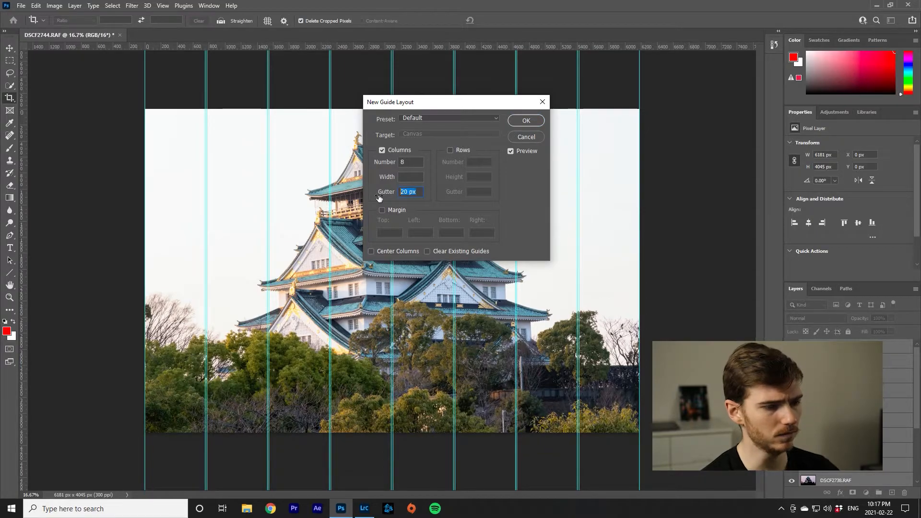
key("BackSpace")
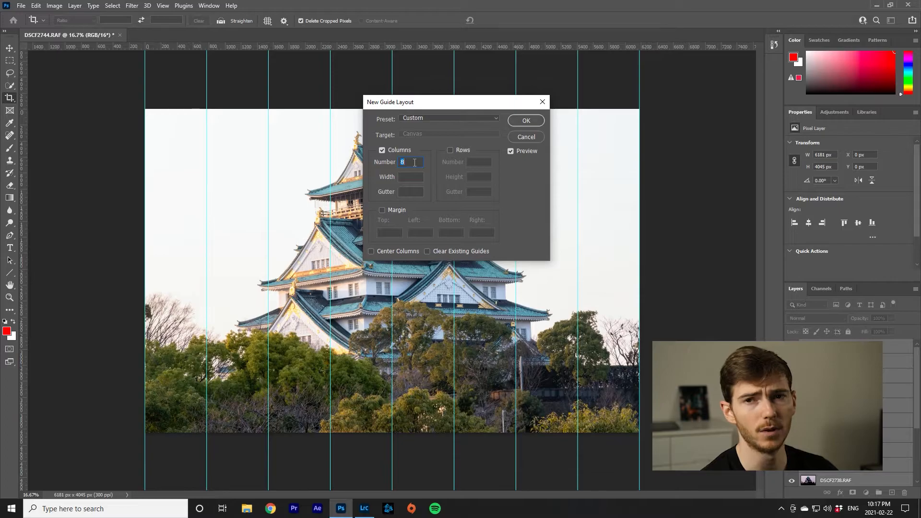
type("16")
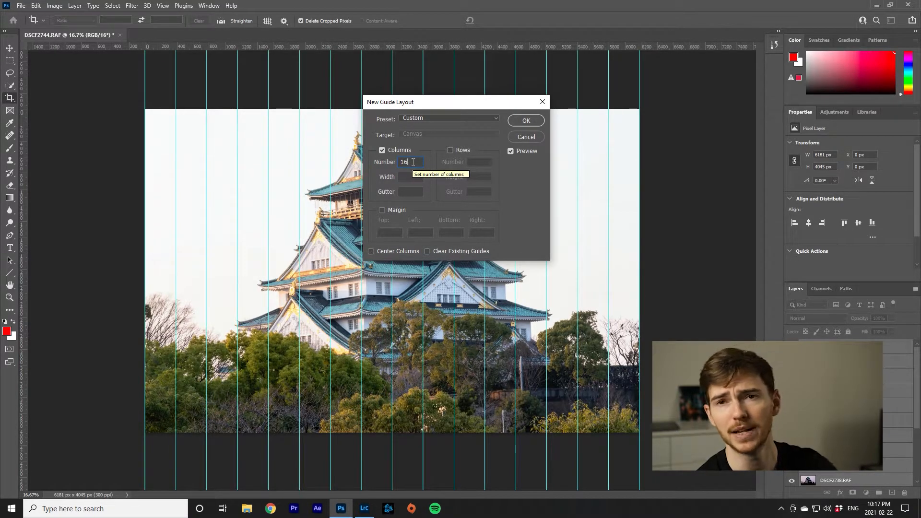
left_click(531, 121)
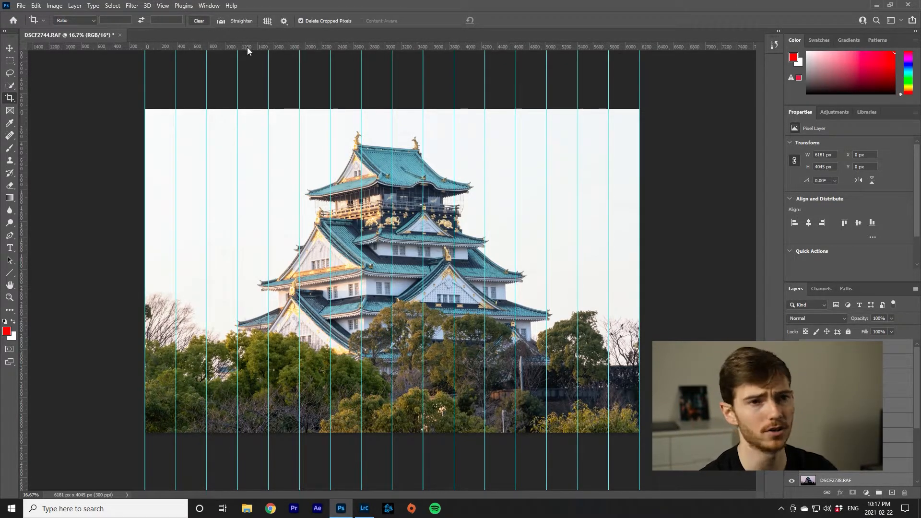
- Clear all the column guides from the canvas
left_click(73, 6)
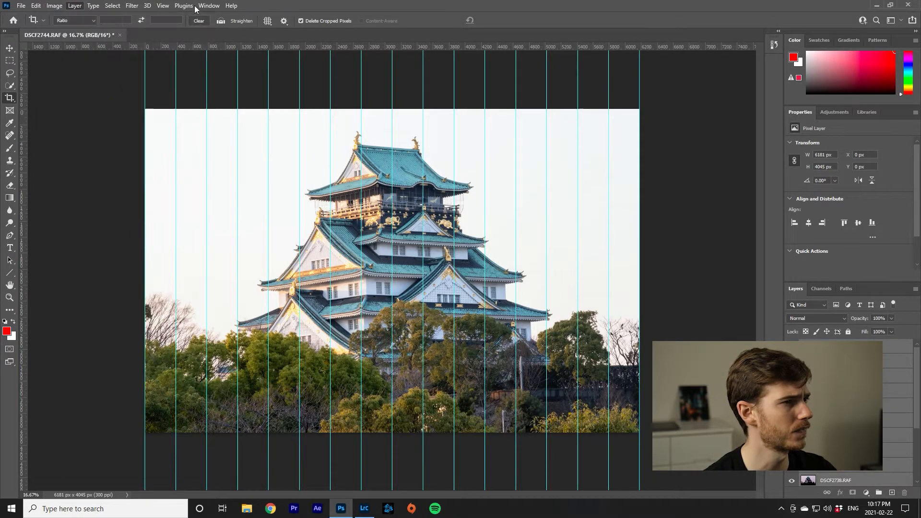
mouse_move(163, 6)
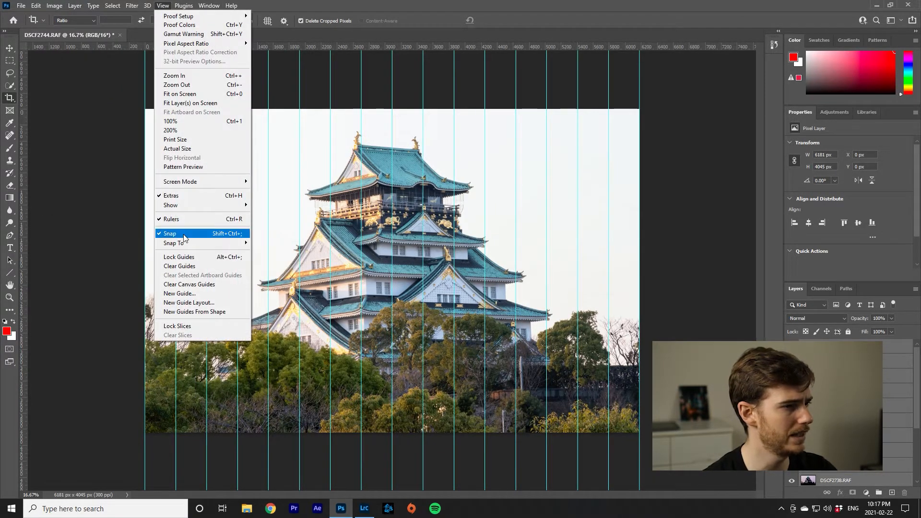
left_click(187, 266)
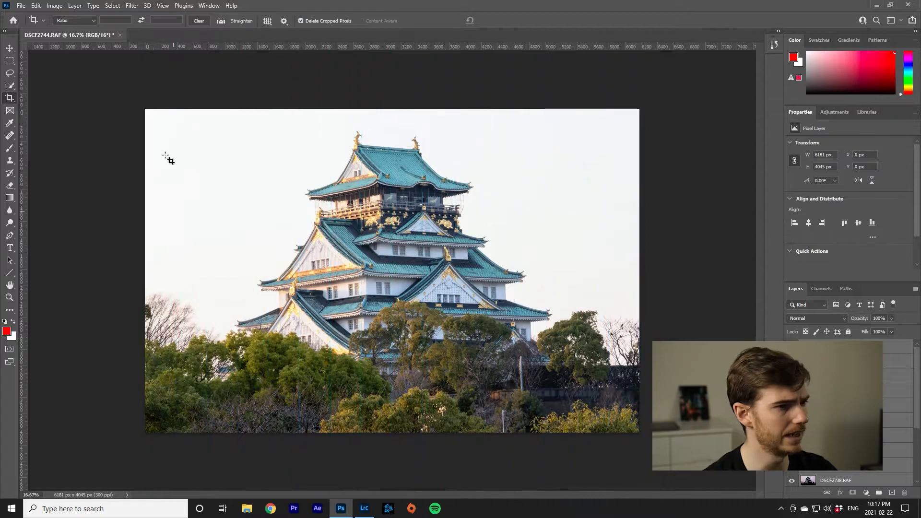
- Rotate the whole canvas by an arbitrary angle of -45° clockwise for diagonal slices
left_click(54, 6)
mouse_move(72, 98)
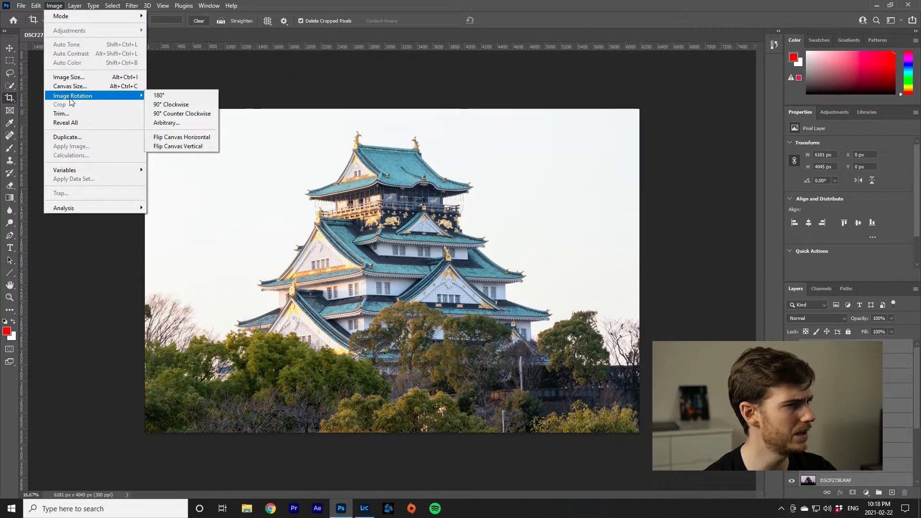
left_click(188, 125)
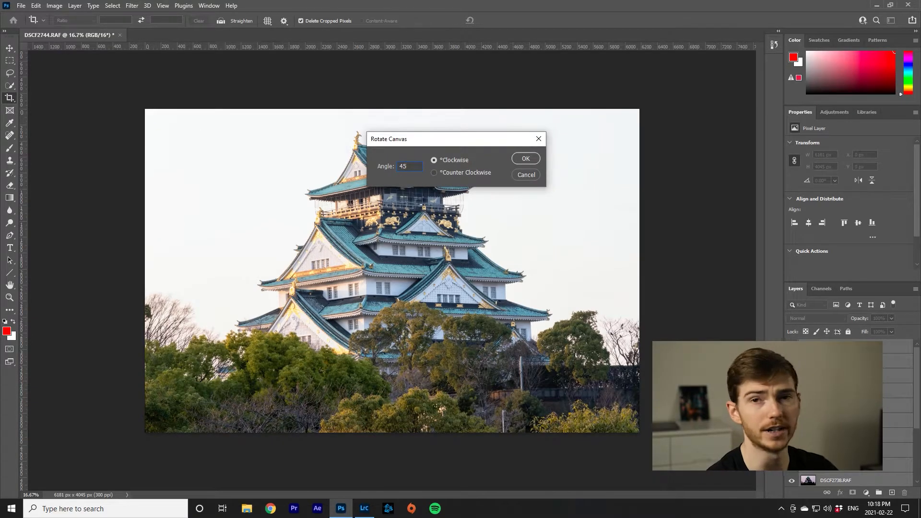
double_click(409, 165)
type("-")
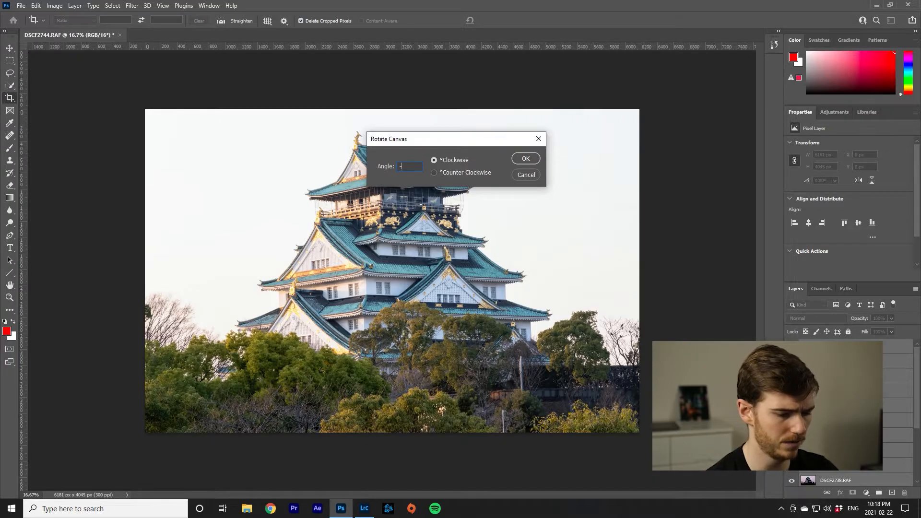
left_click(533, 156)
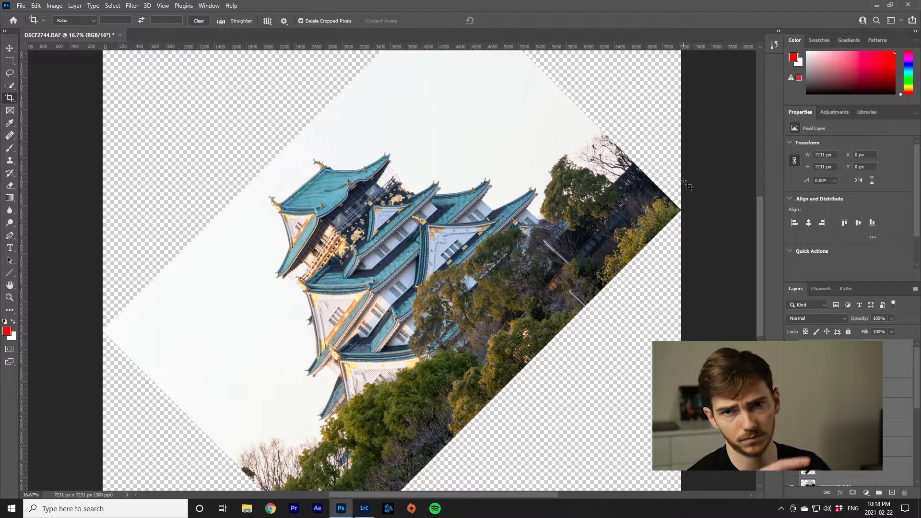
- Create a guide layout of 16 columns across the rotated canvas
key("z")
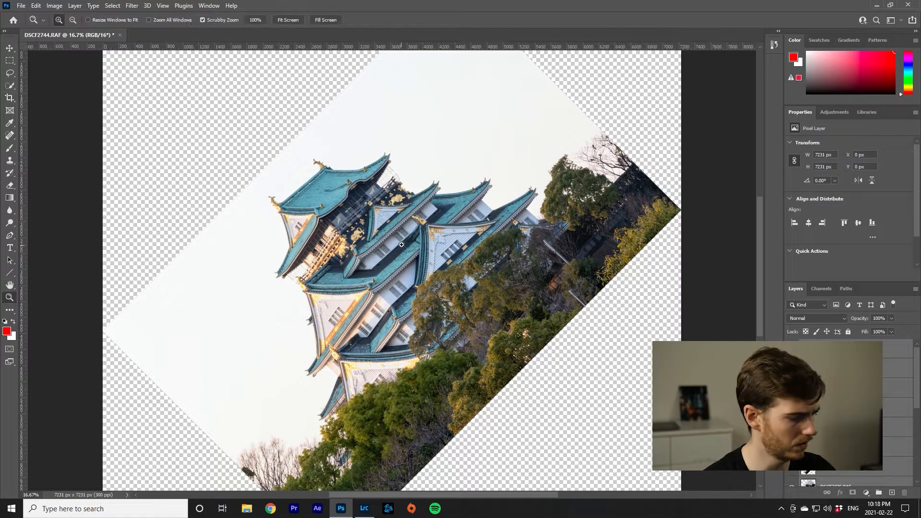
key("alt")
left_click(412, 250, "alt")
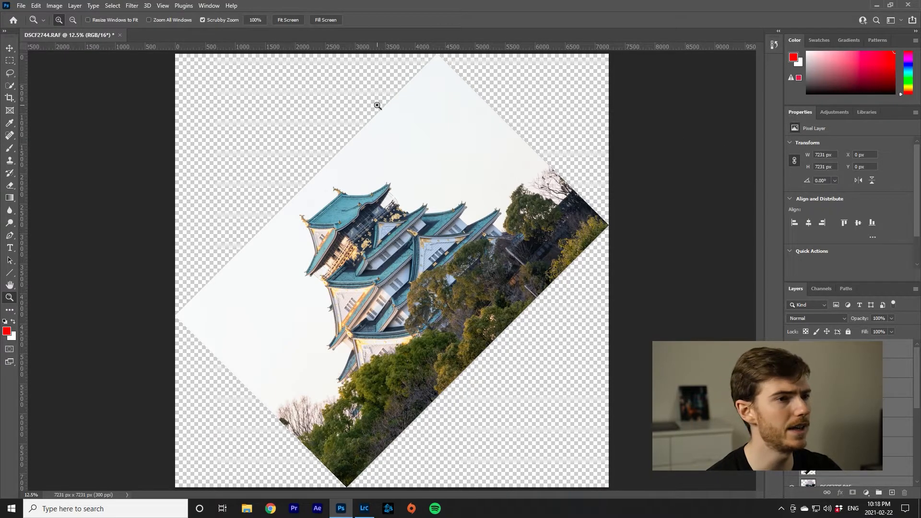
left_click(156, 6)
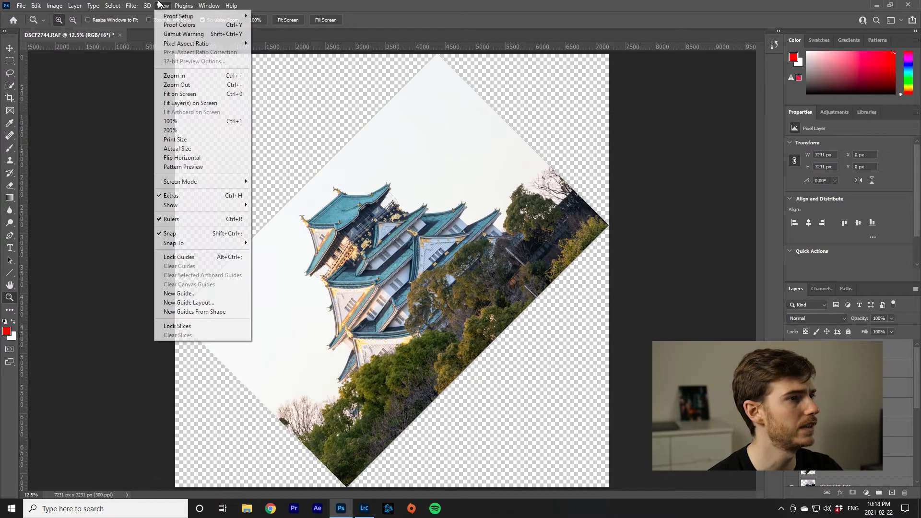
left_click(192, 303)
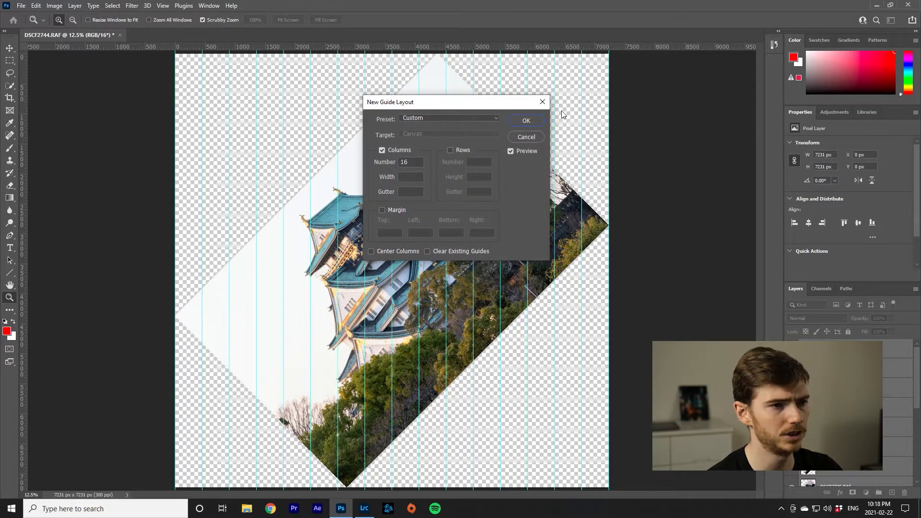
left_click(527, 121)
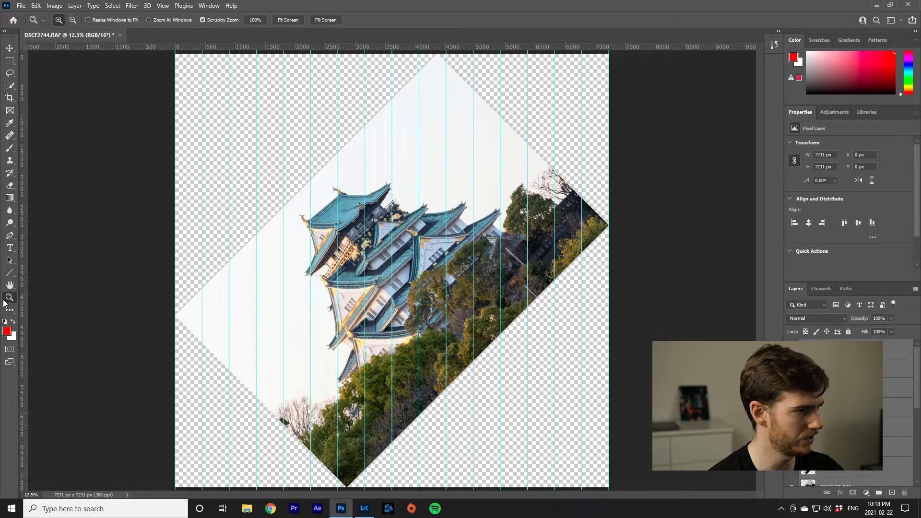
- On the DSCF2728.RAF layer, marquee-select the full canvas height from the first inner column guide to the right canvas edge
left_click(28, 495)
type("10")
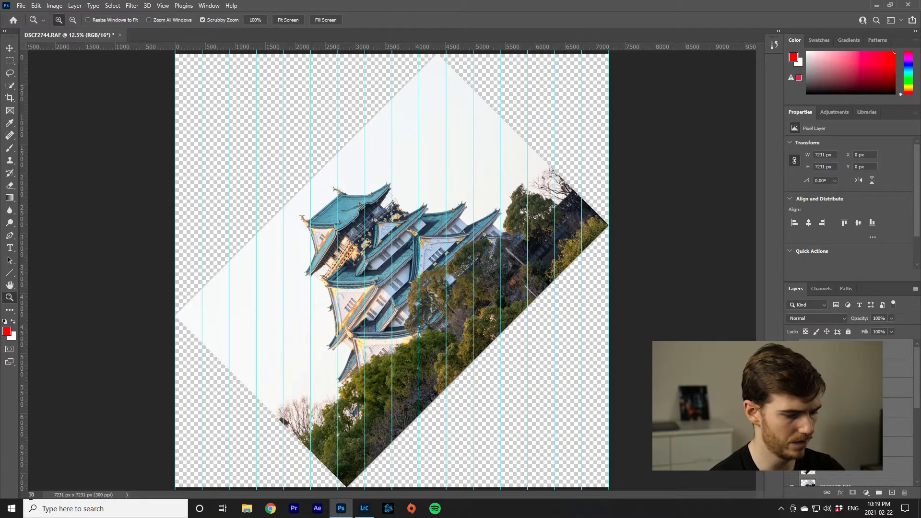
key("Return")
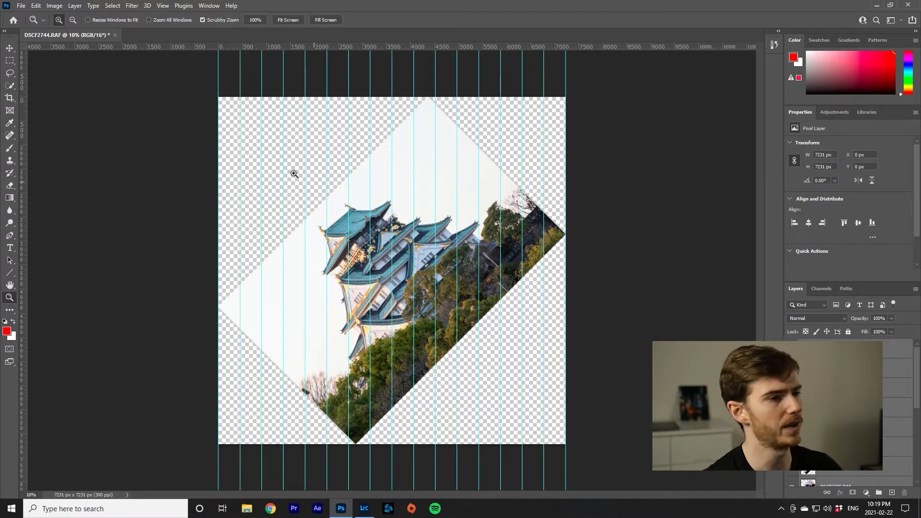
key("v")
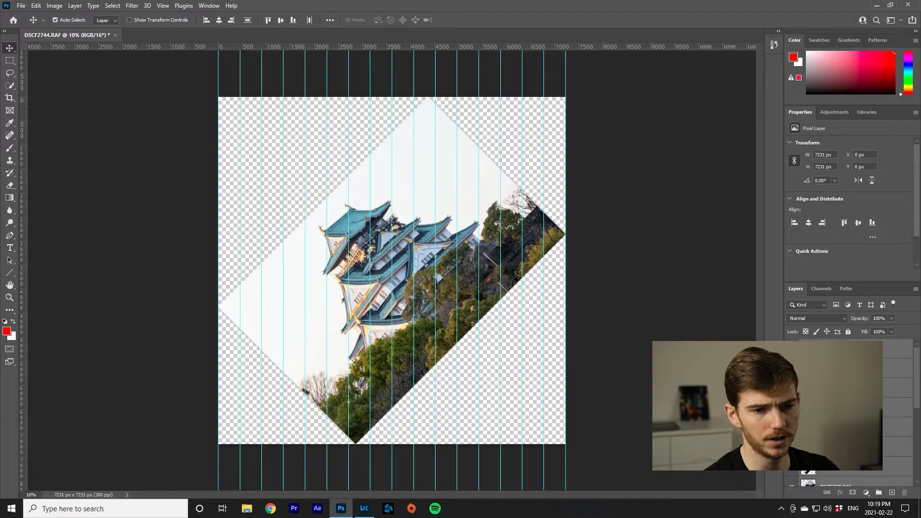
left_click(840, 349)
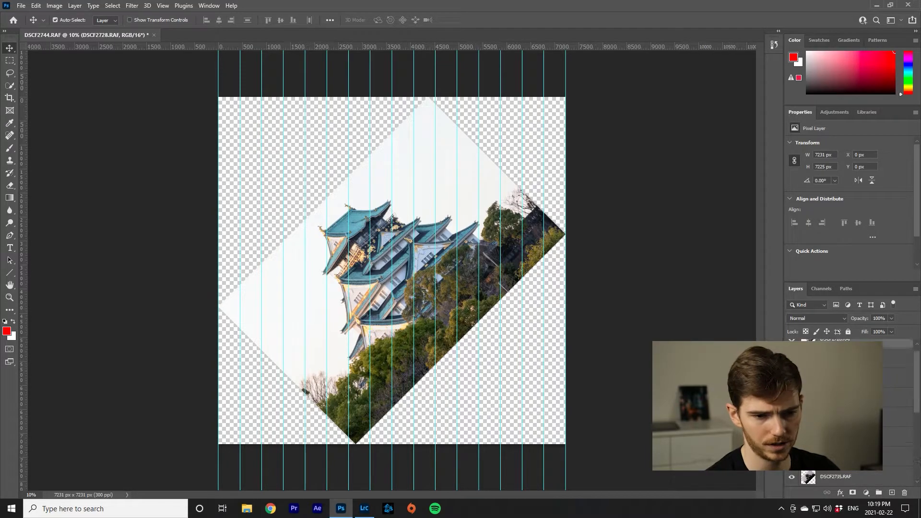
left_click(10, 61)
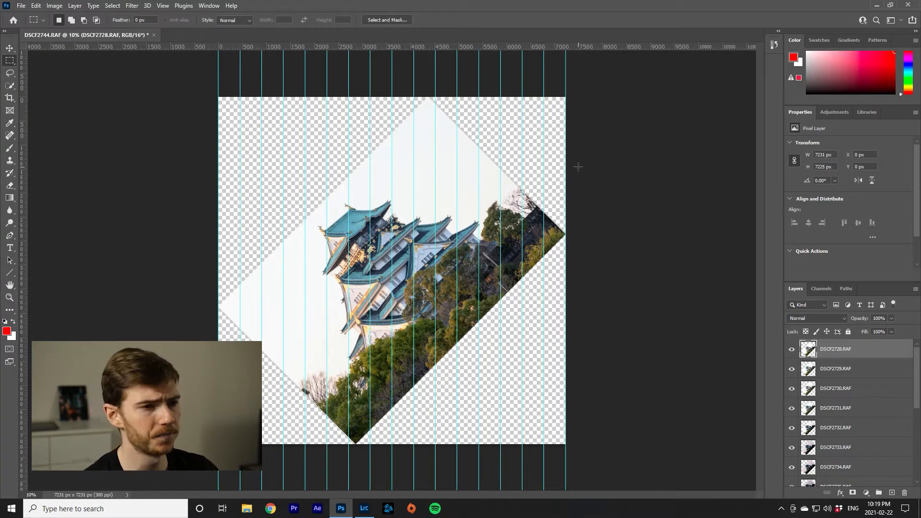
left_click_drag(632, 108, 669, 155)
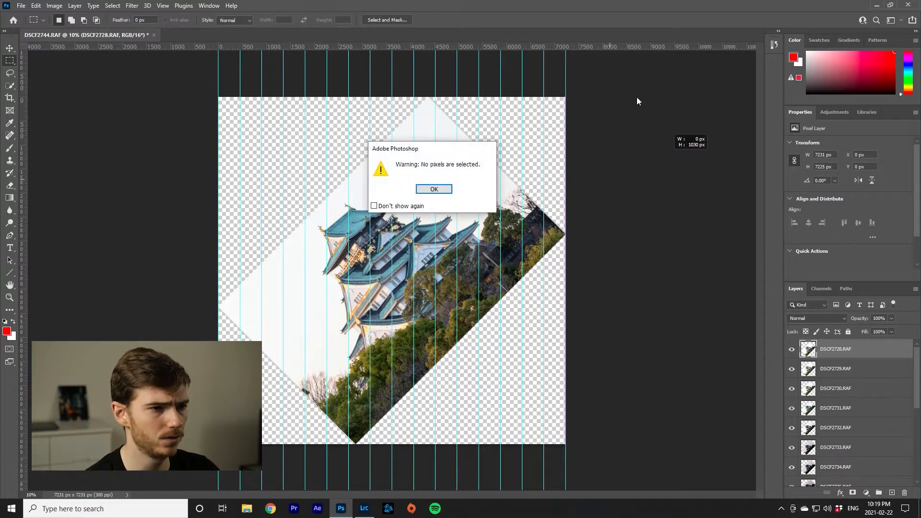
left_click(445, 190)
left_click_drag(596, 71, 240, 455)
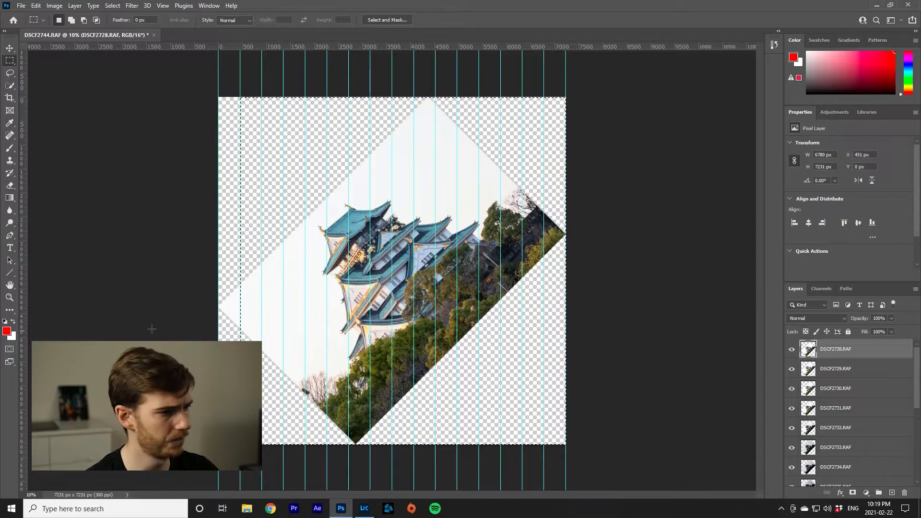
- Set the background colour to black and the foreground colour to white (ffffff)
left_click(13, 320)
left_click(9, 331)
type("000000")
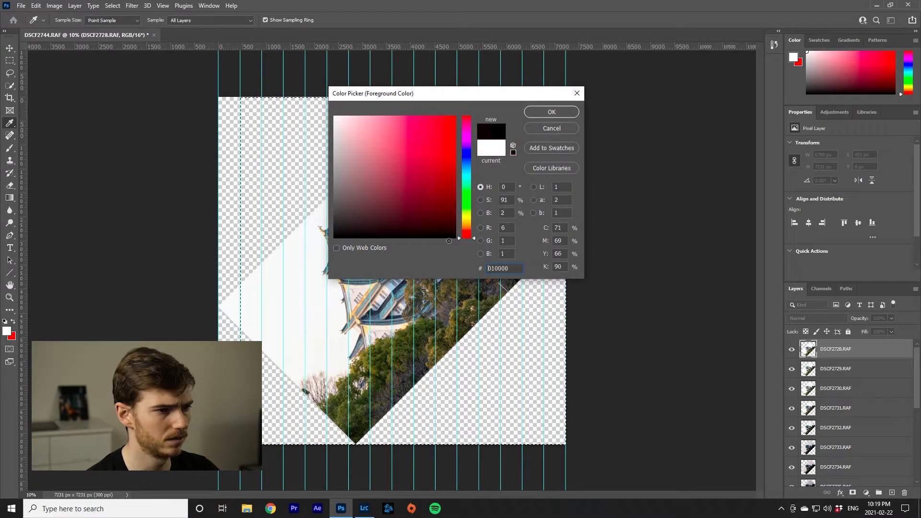
left_click(552, 111)
key("m")
left_click(13, 322)
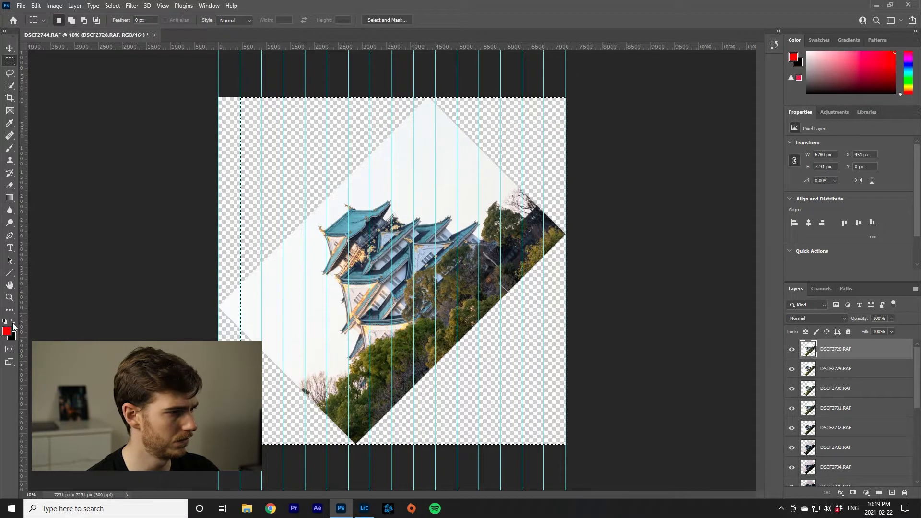
left_click(7, 331)
left_click_drag(348, 164, 332, 114)
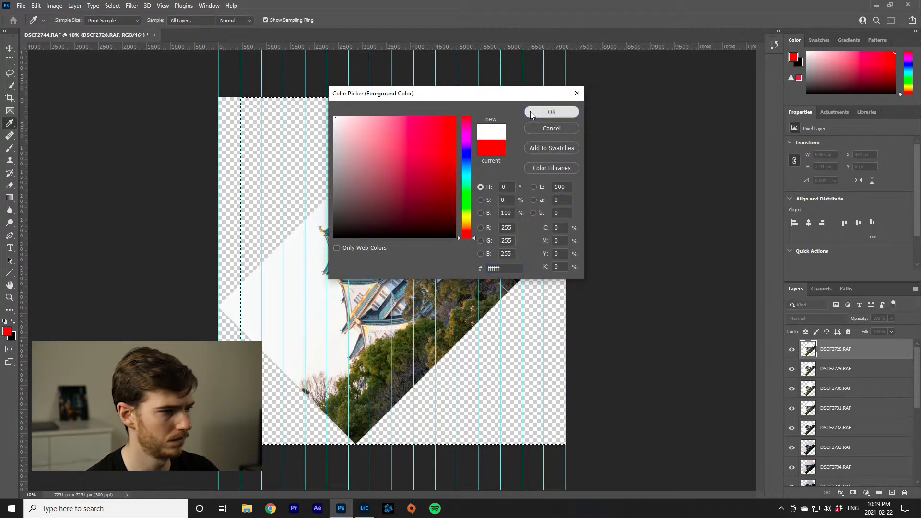
left_click(552, 112)
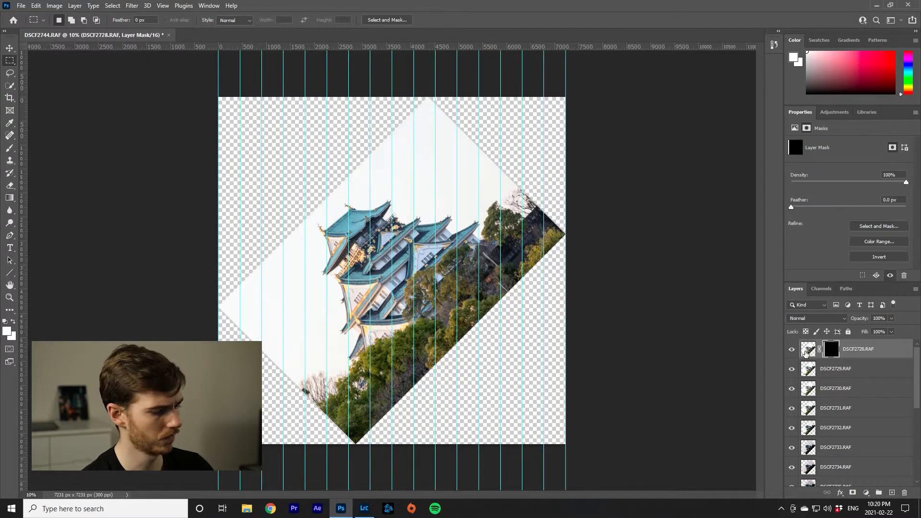
- Undo the layer mask and reselect the canvas area to the right of the first inner column guide, checking the Snap setting
key("ctrl+z")
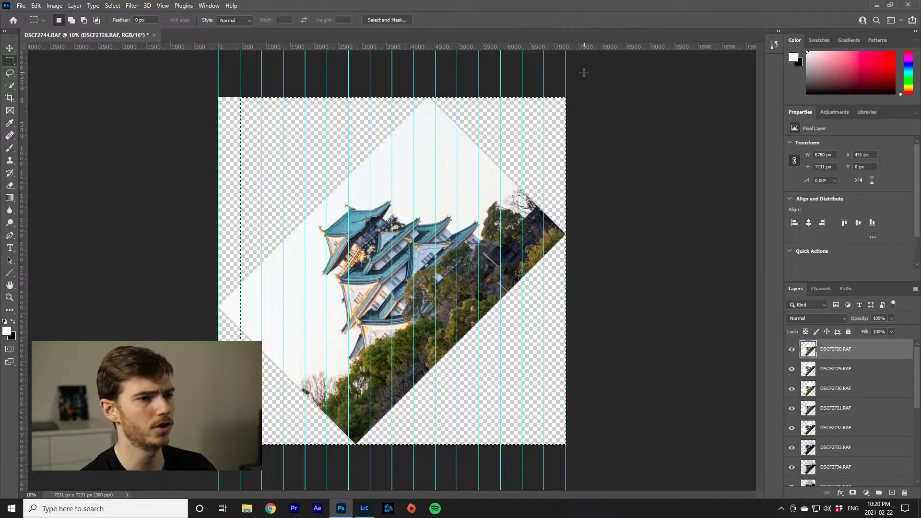
left_click(569, 72)
left_click_drag(569, 71, 242, 486)
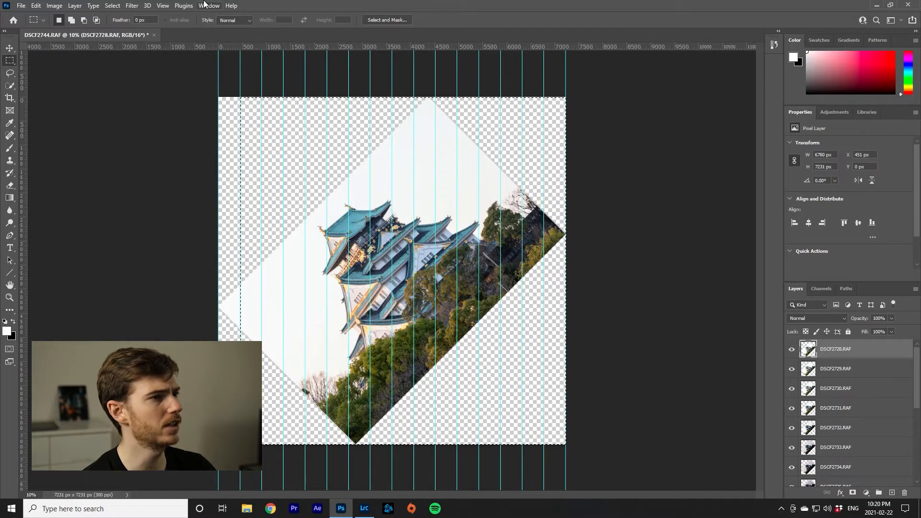
left_click(163, 6)
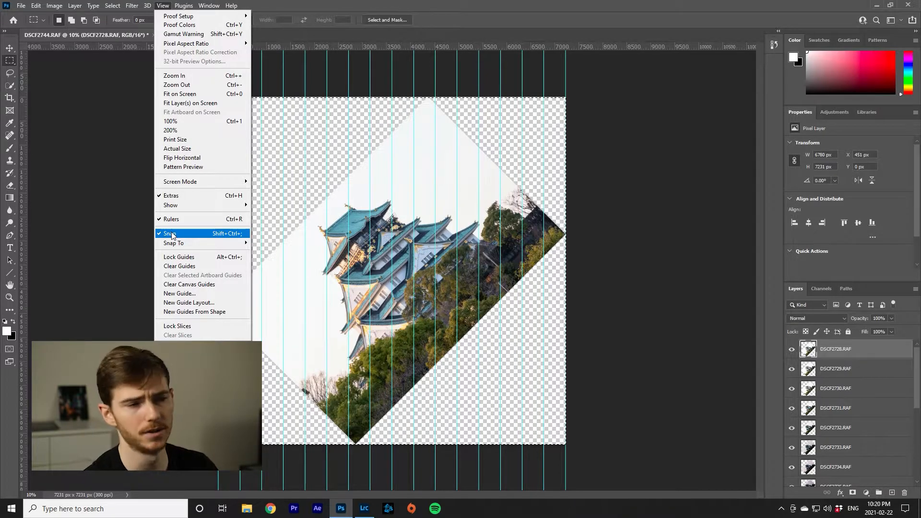
left_click(689, 128)
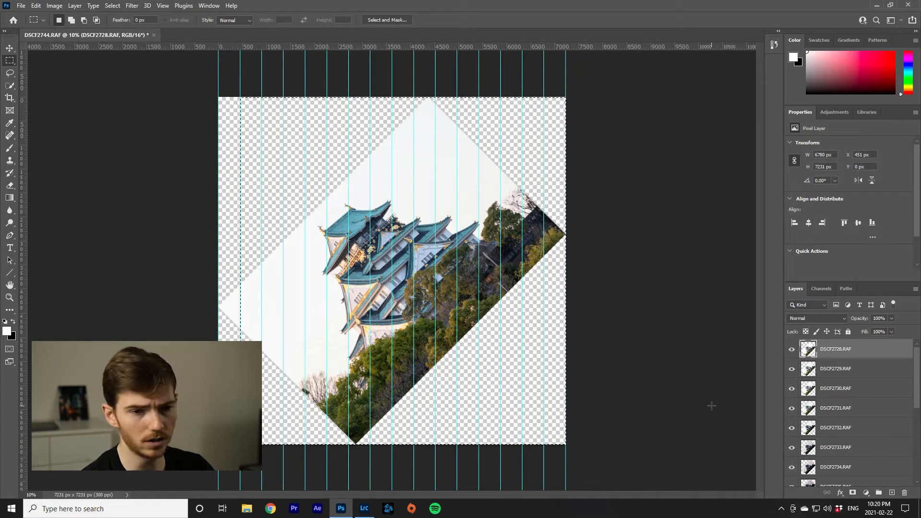
- Add a layer mask hiding the selected area on DSCF2728.RAF and remove the first inner column guide
double_click(853, 494)
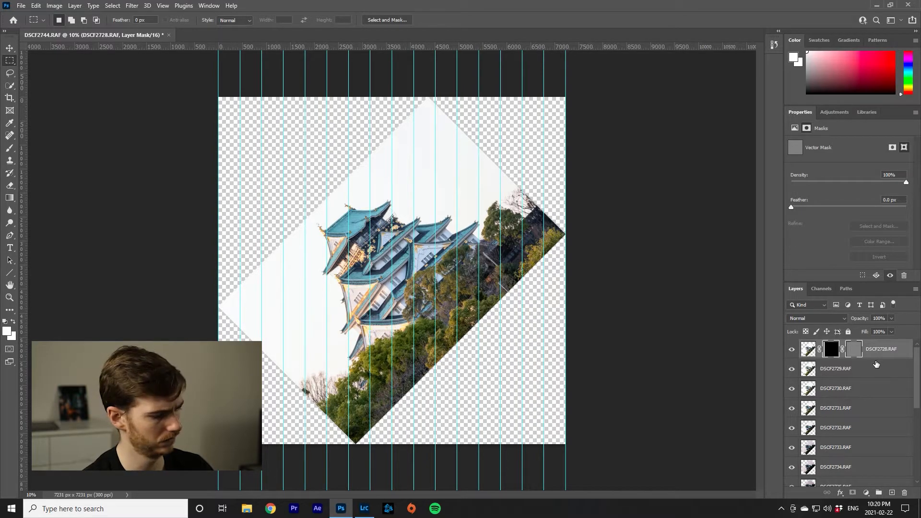
key("ctrl+z")
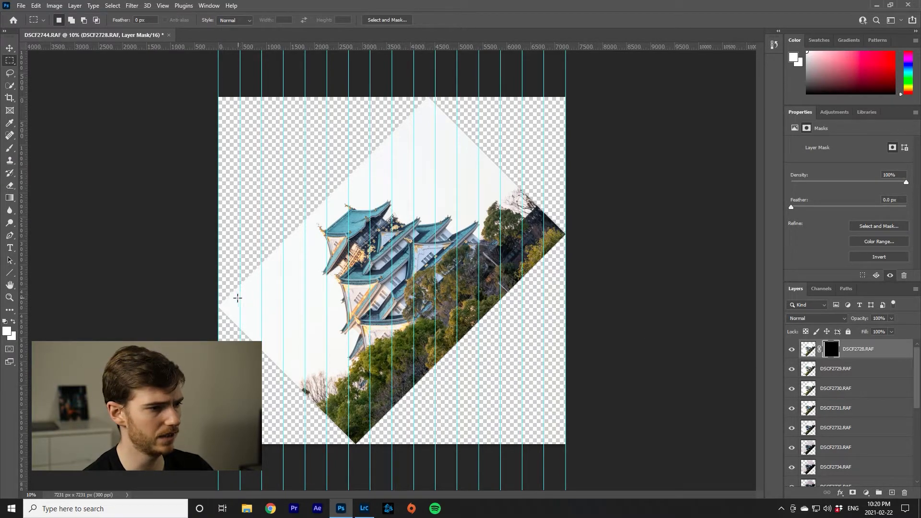
left_click(838, 368)
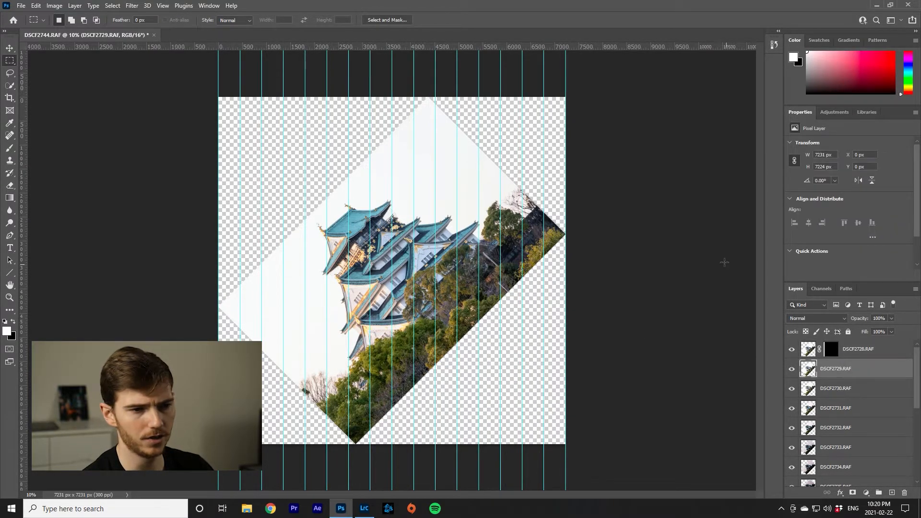
left_click(10, 48)
left_click_drag(240, 158, 9, 184)
- Mask out everything right of the second inner column guide on DSCF2729.RAF and remove that guide
left_click(9, 60)
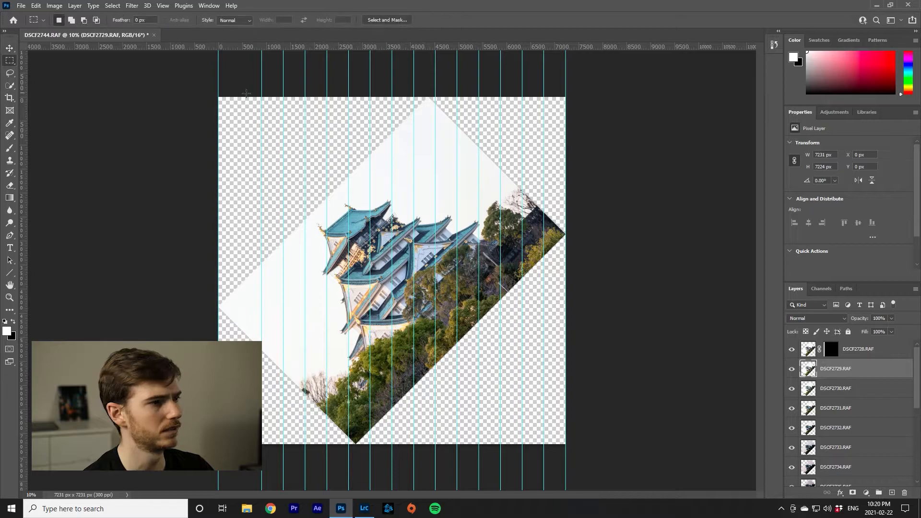
left_click_drag(599, 69, 263, 478)
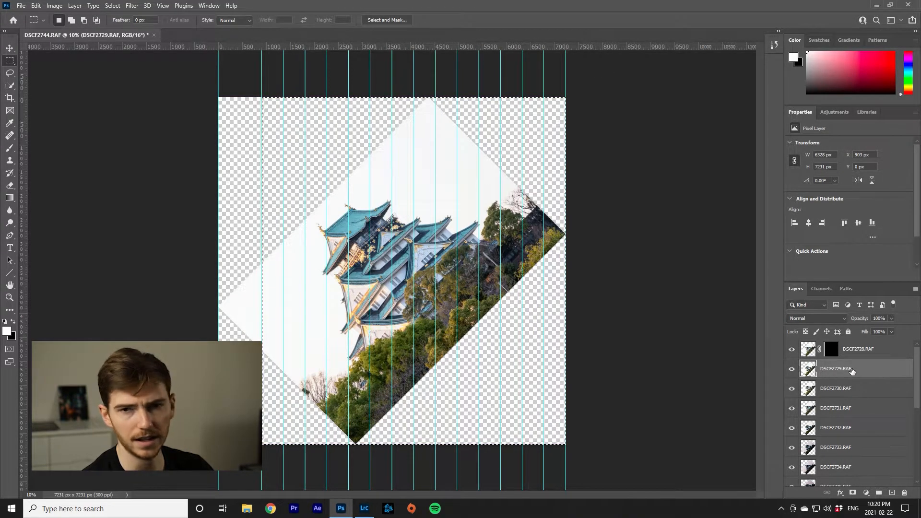
left_click(852, 494)
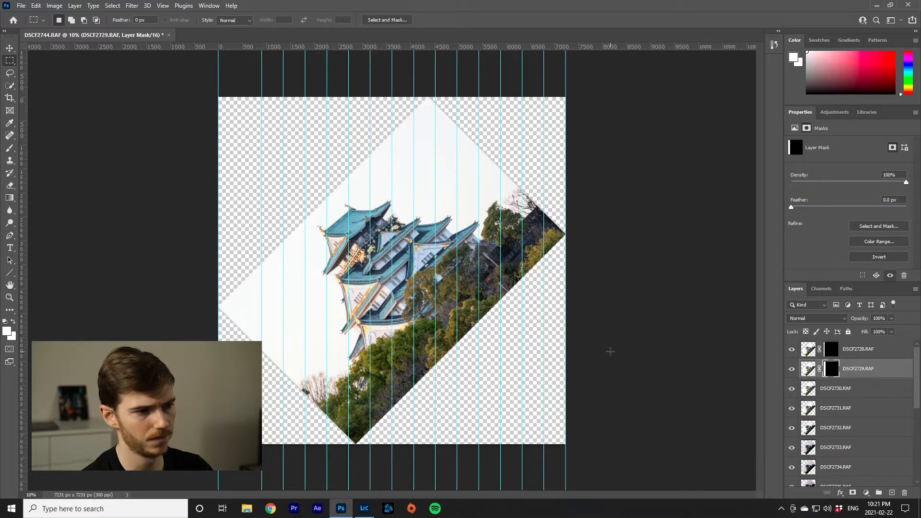
left_click(10, 48)
left_click_drag(264, 57, 35, 101)
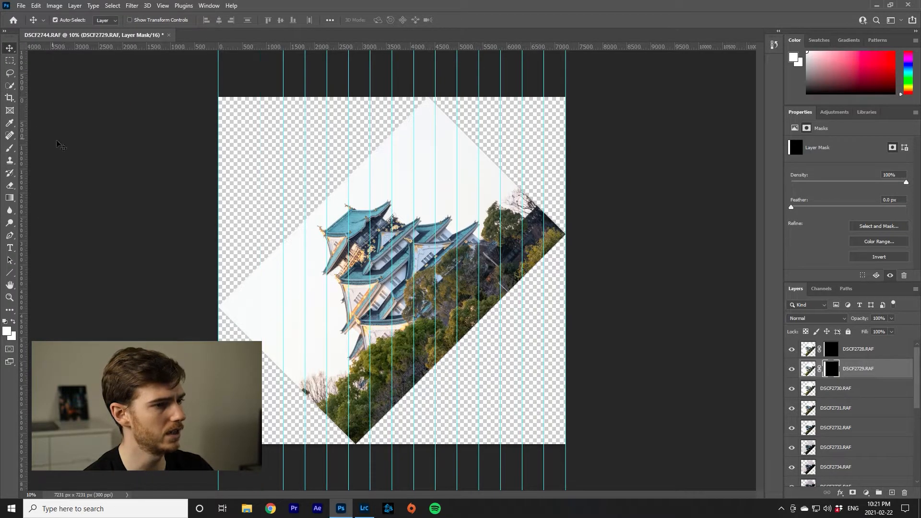
- Mask out everything right of the third inner column guide on DSCF2730.RAF and remove that guide
left_click(834, 389)
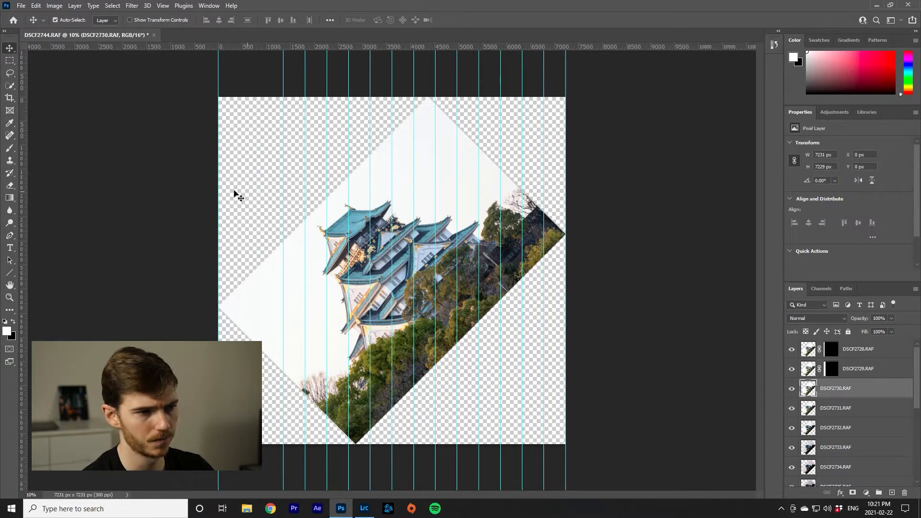
left_click(10, 60)
left_click_drag(624, 66, 285, 502)
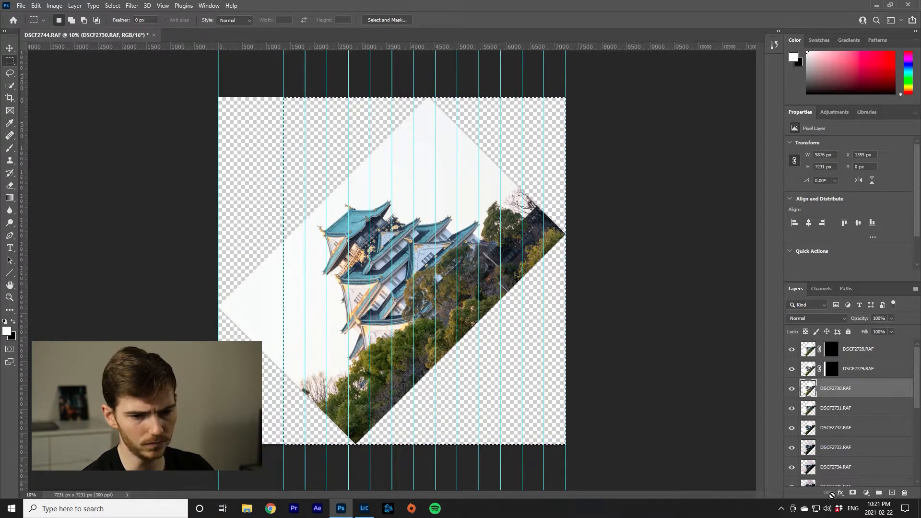
left_click(852, 493)
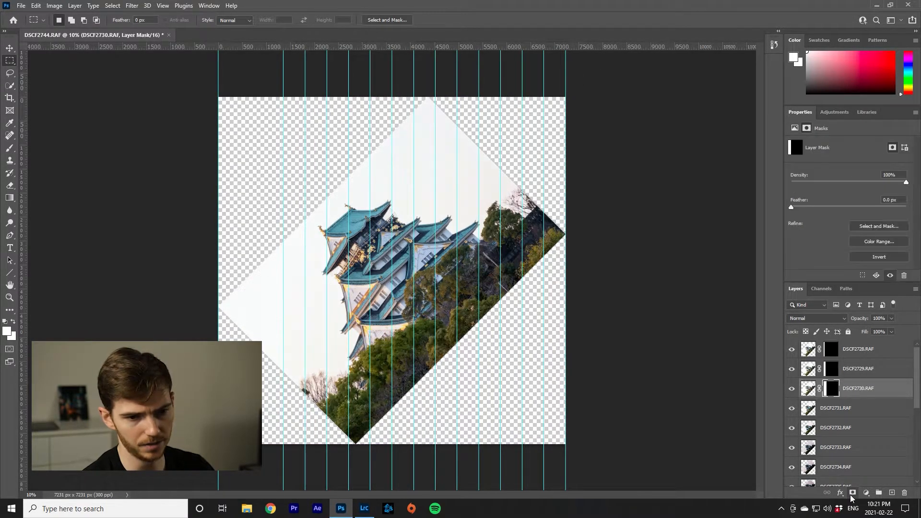
left_click(14, 49)
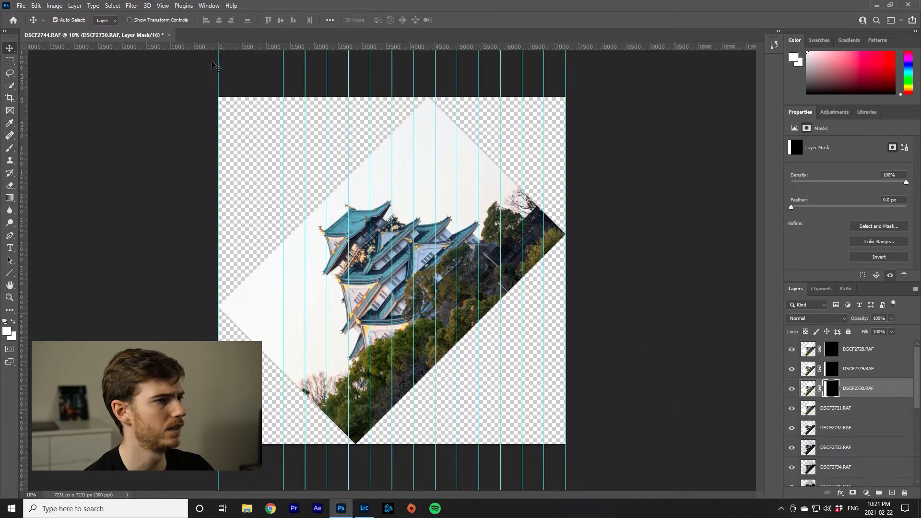
left_click_drag(284, 72, 24, 111)
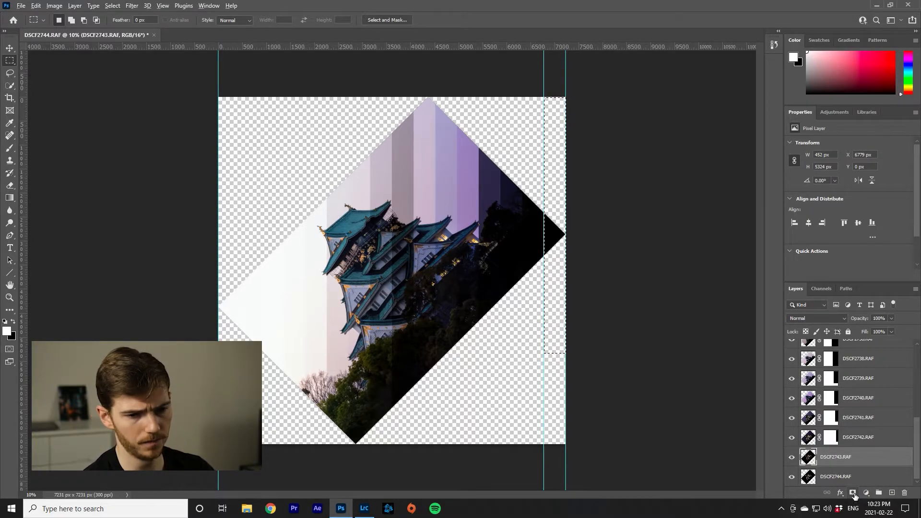
- Add a layer mask hiding the selected last column on DSCF2743.RAF and remove the last inner column guide
left_click(852, 493)
left_click(10, 48)
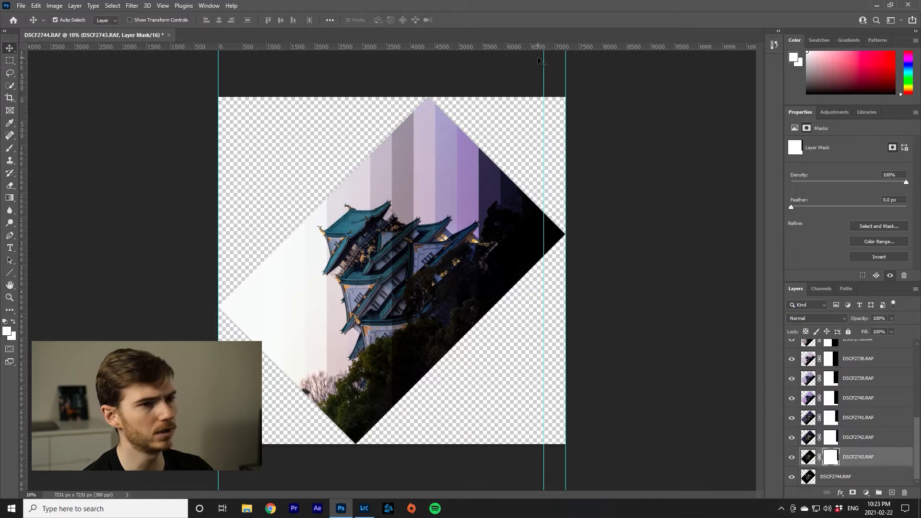
left_click_drag(543, 67, 11, 78)
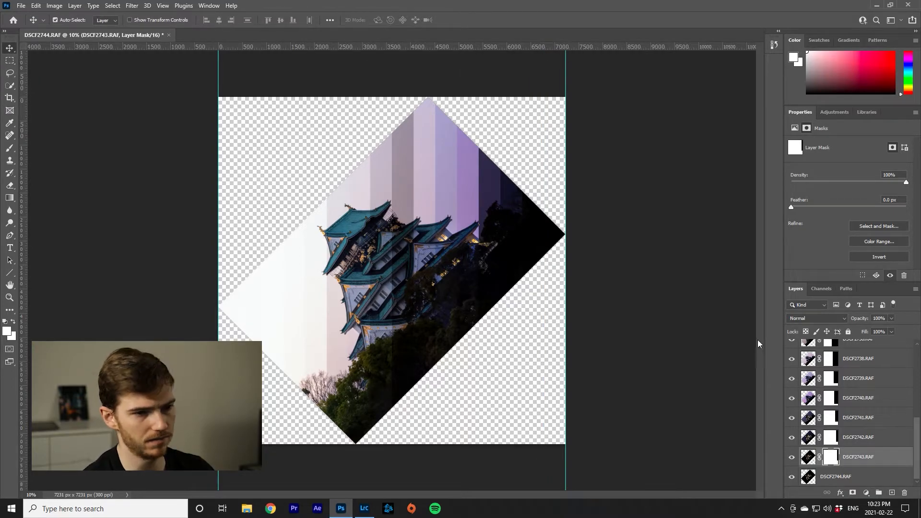
- Toggle the visibility of the unmasked bottom layer DSCF2744.RAF off and on, and look over the masks in the layer stack
left_click(827, 478)
left_click(792, 477)
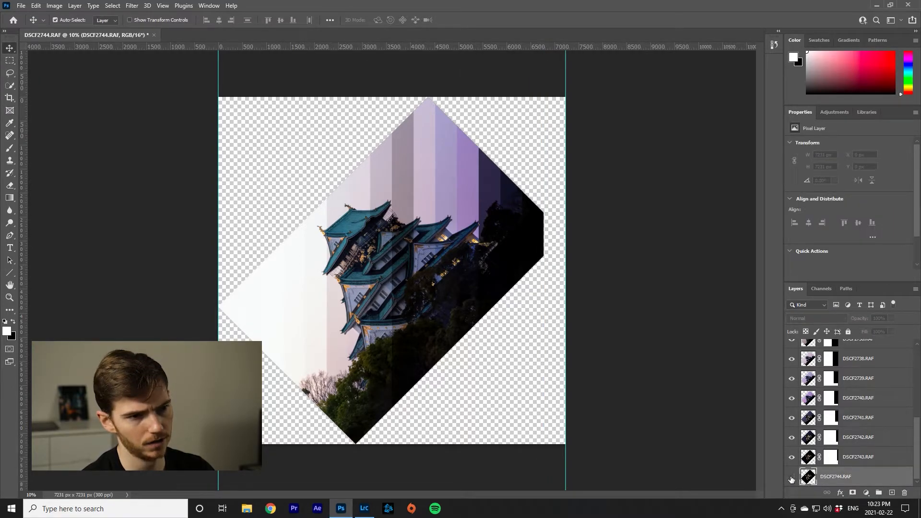
left_click(791, 477)
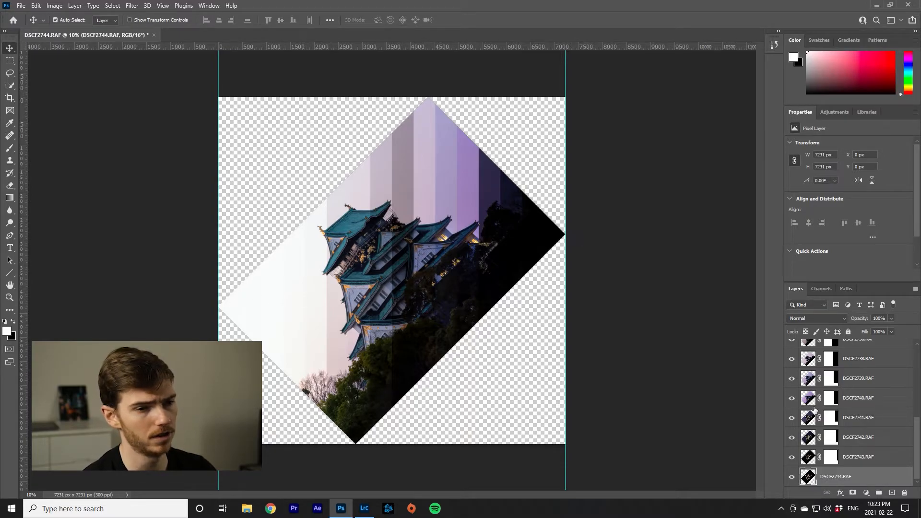
scroll(856, 428, "up", 5)
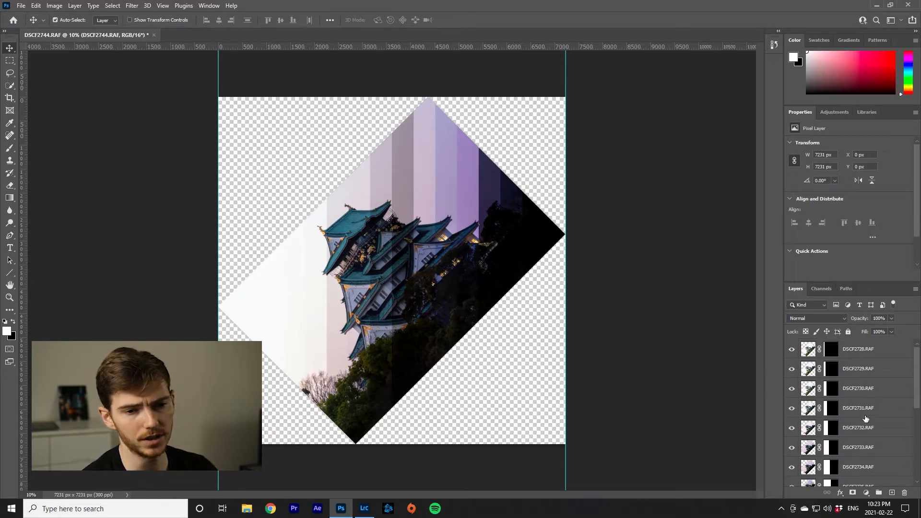
scroll(866, 418, "down", 5)
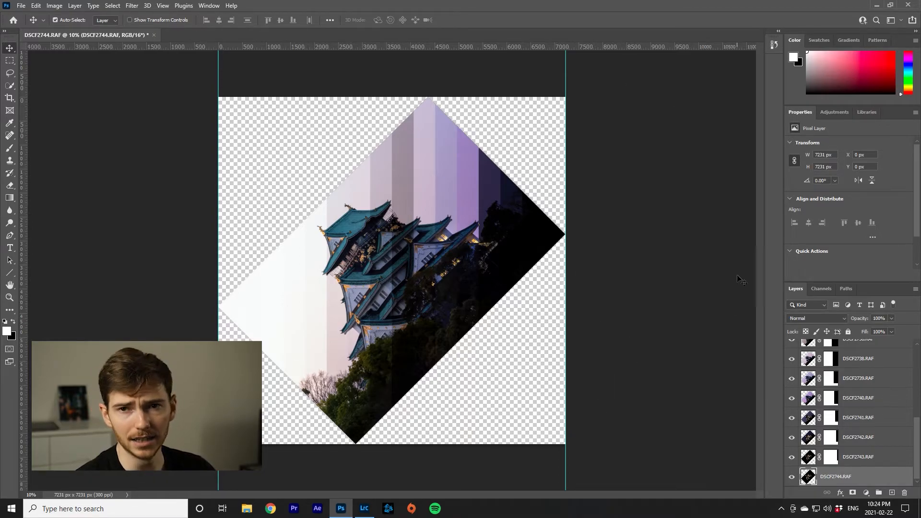
- Rotate the whole canvas 45° clockwise to level the castle image
left_click(22, 7)
mouse_move(48, 5)
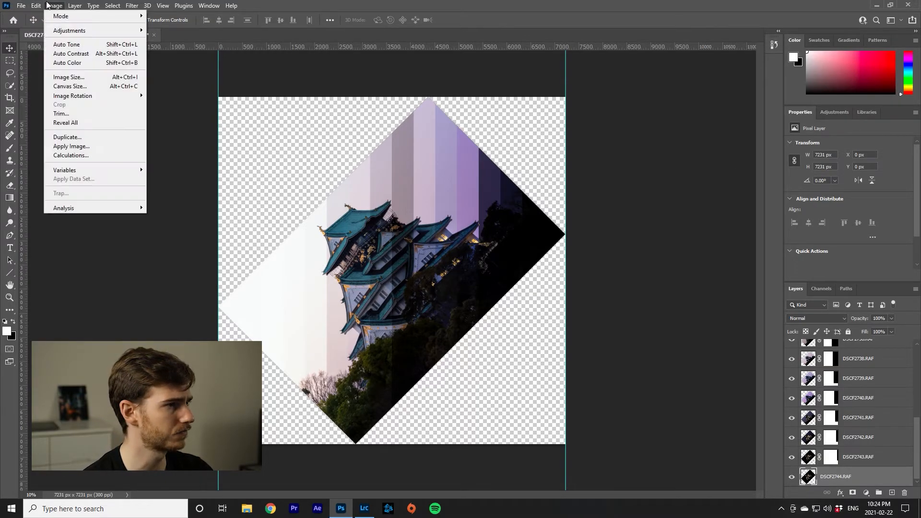
mouse_move(83, 94)
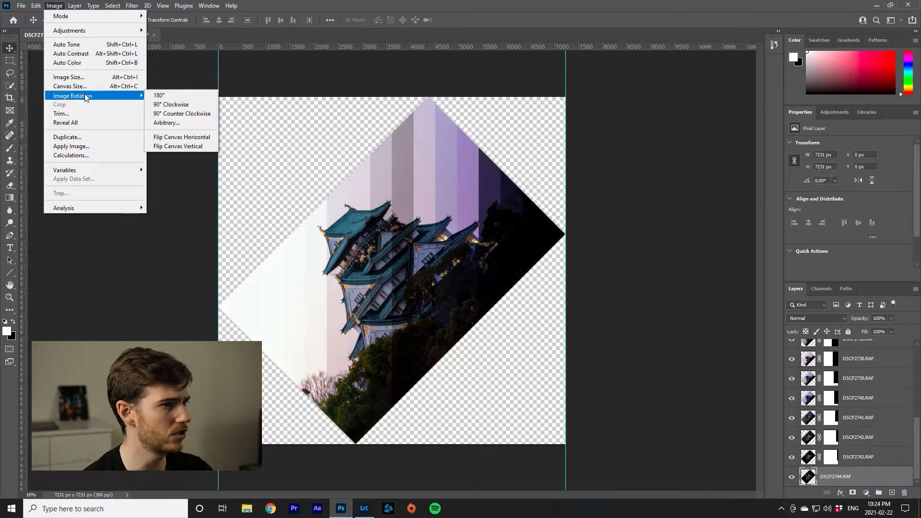
left_click(167, 123)
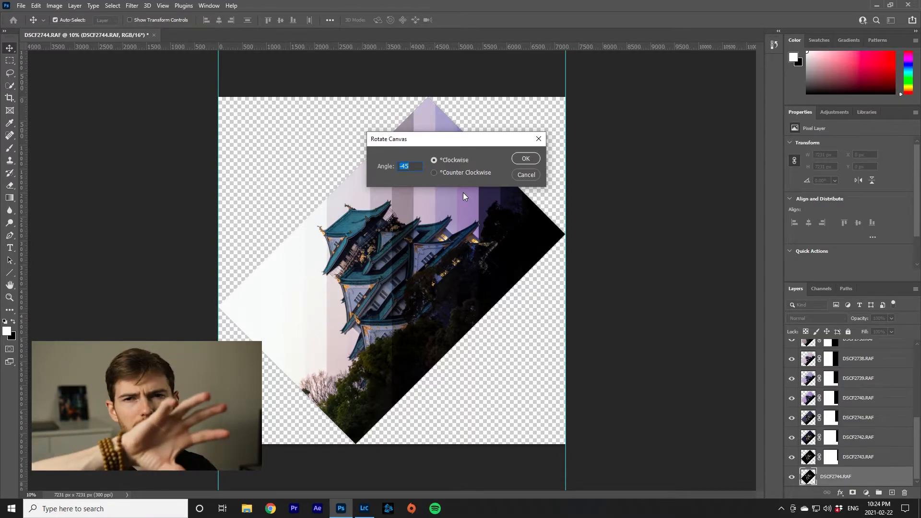
type("45")
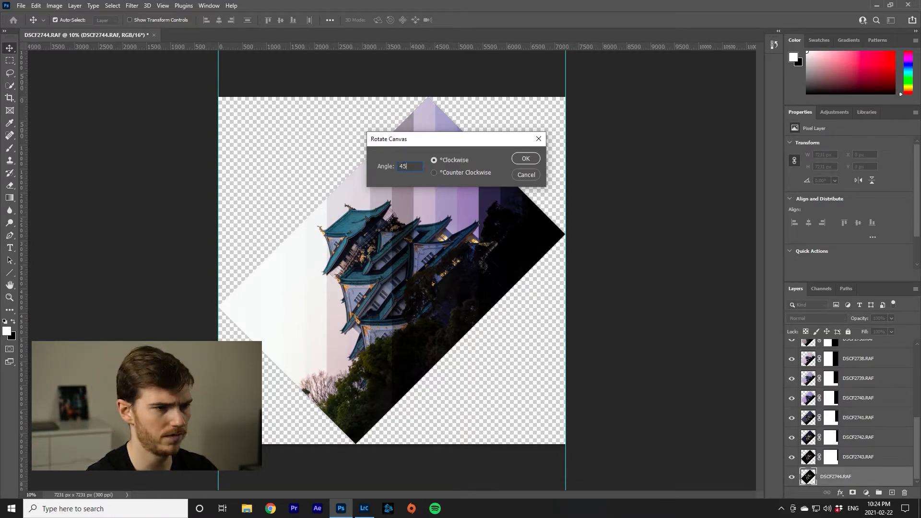
left_click(519, 159)
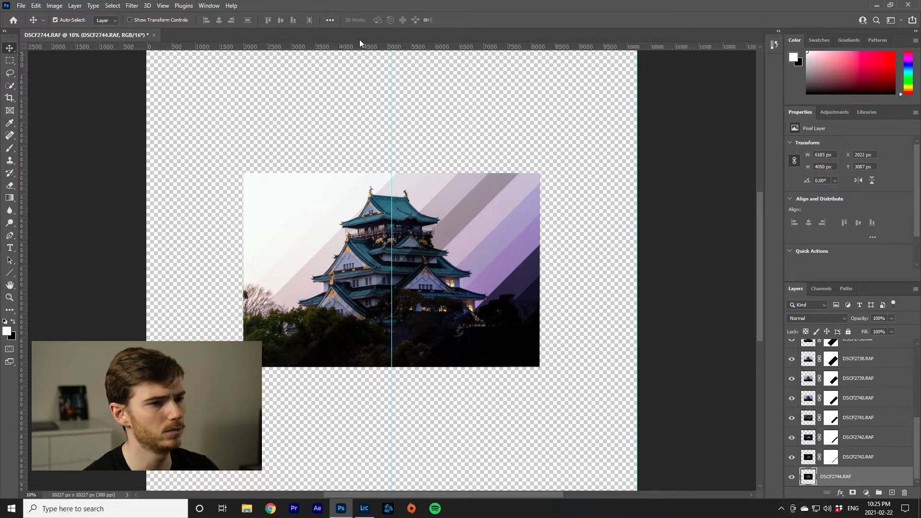
- Trim the canvas on all four sides based on transparent pixels
left_click(38, 5)
mouse_move(54, 6)
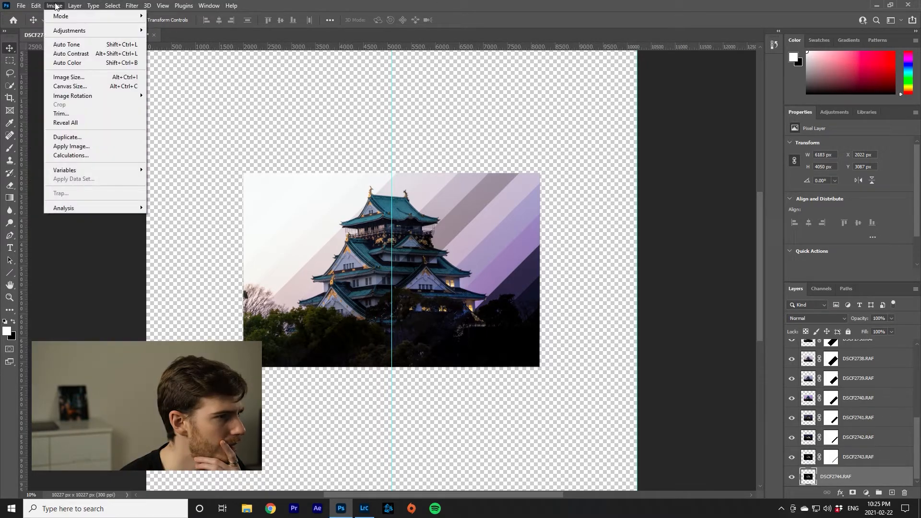
left_click(62, 114)
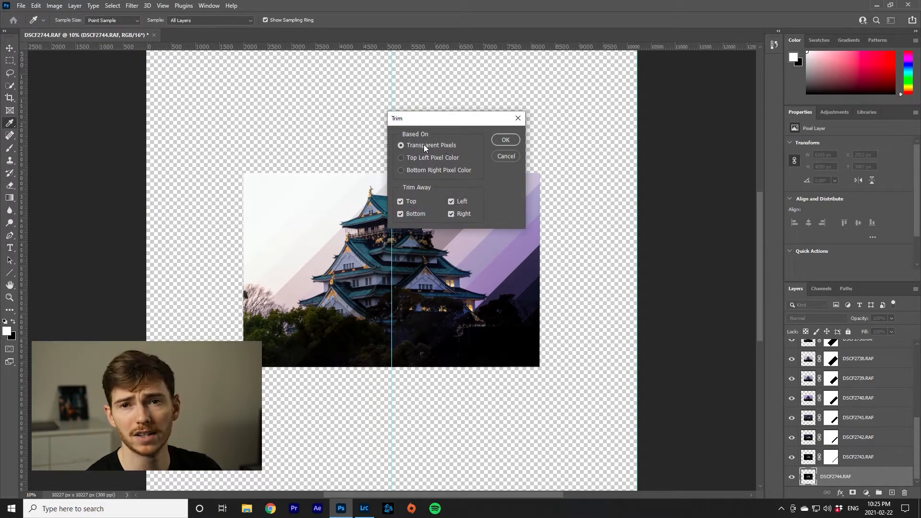
left_click(504, 140)
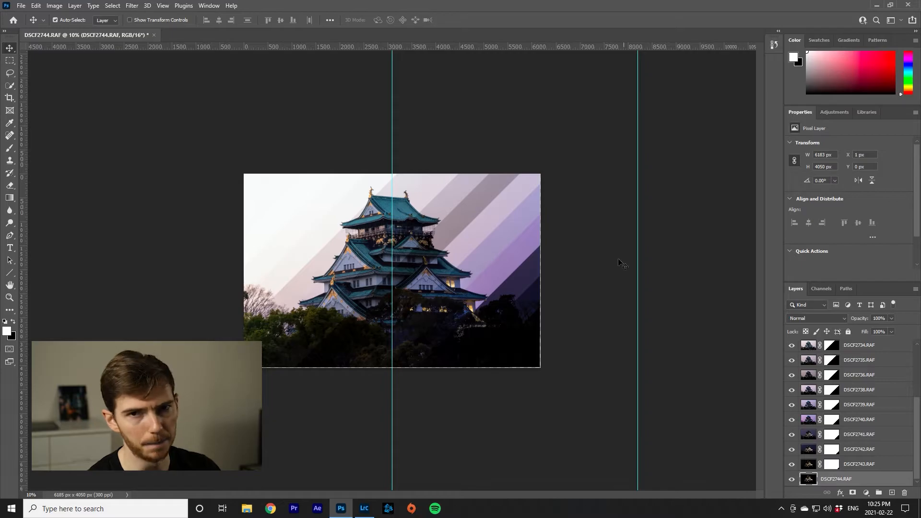
- Clear all remaining guides from the document
left_click(519, 290)
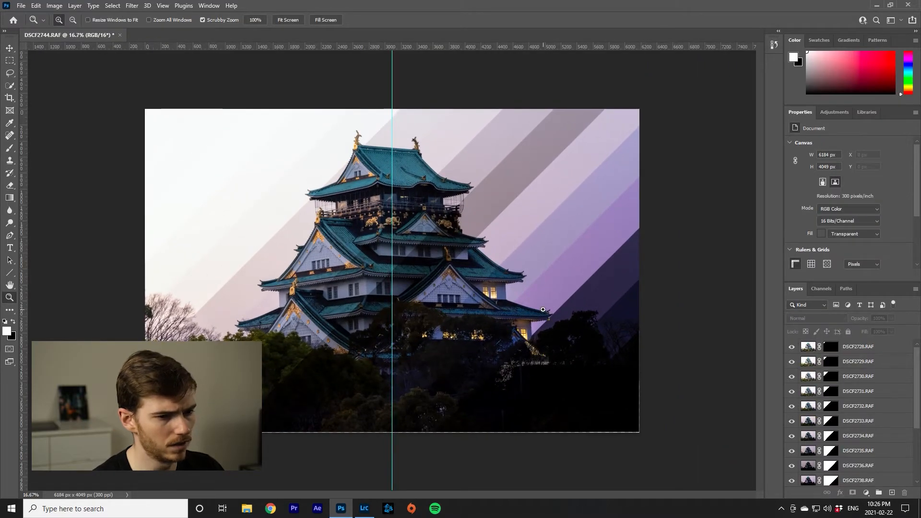
left_click(209, 6)
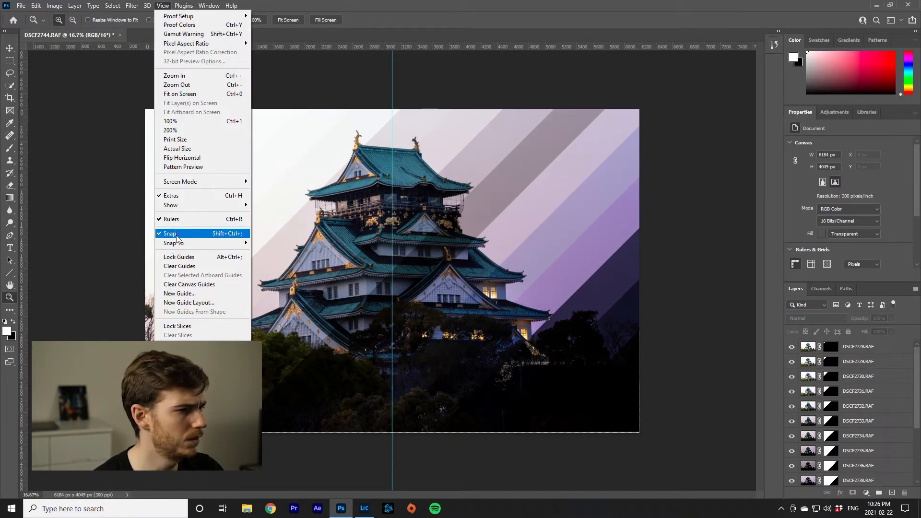
left_click(179, 267)
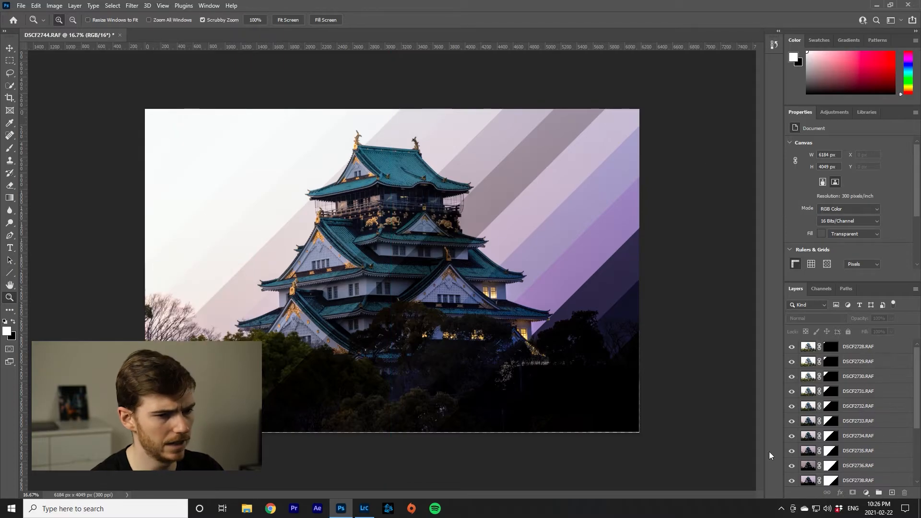
- Crop the image slightly inward to about 6132 × 4015 px to cut off the uneven edges
left_click(10, 97)
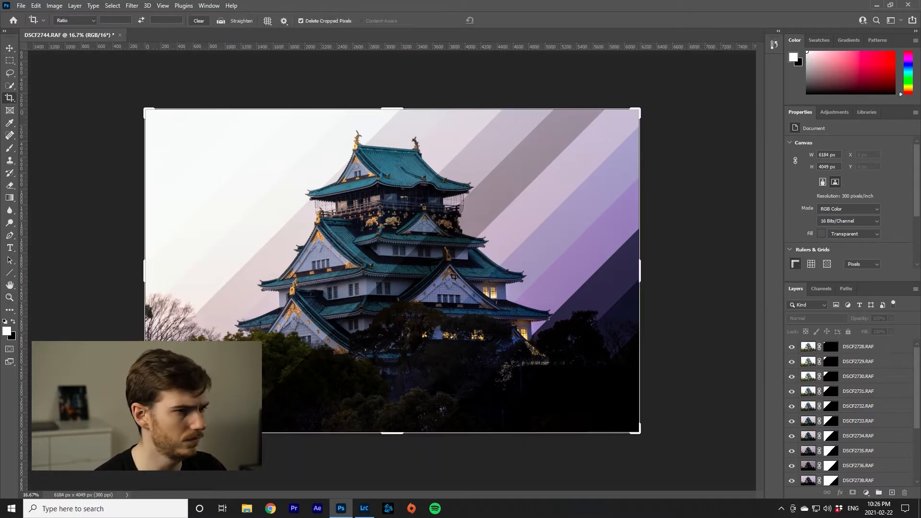
left_click_drag(639, 435, 641, 428)
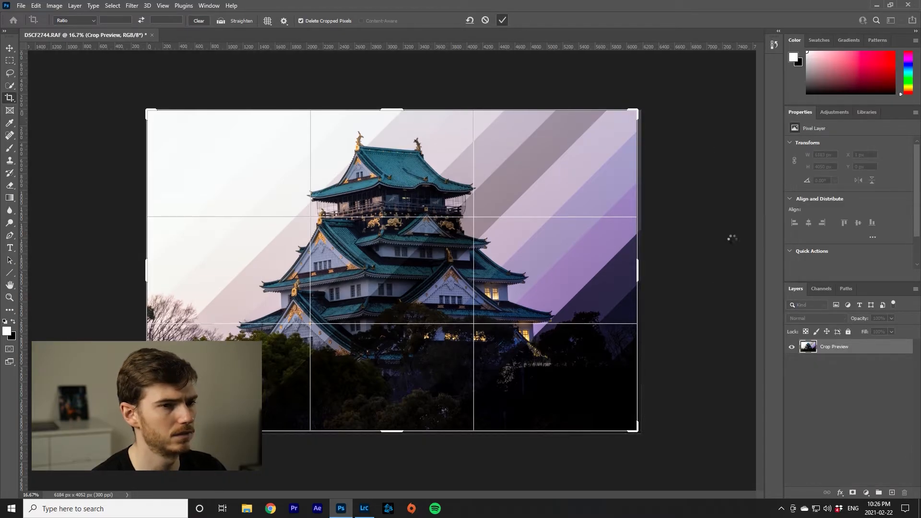
key("Return")
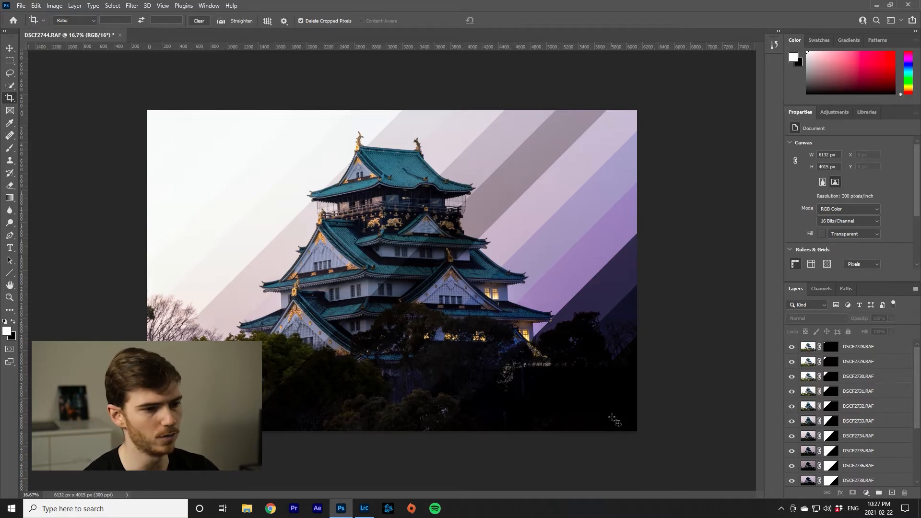
- Add a Drop Shadow layer style to the top layer DSCF2728.RAF, keeping the style settings clear of the first slice
scroll(918, 384, "down", 1)
scroll(887, 379, "up", 1)
left_click(861, 350)
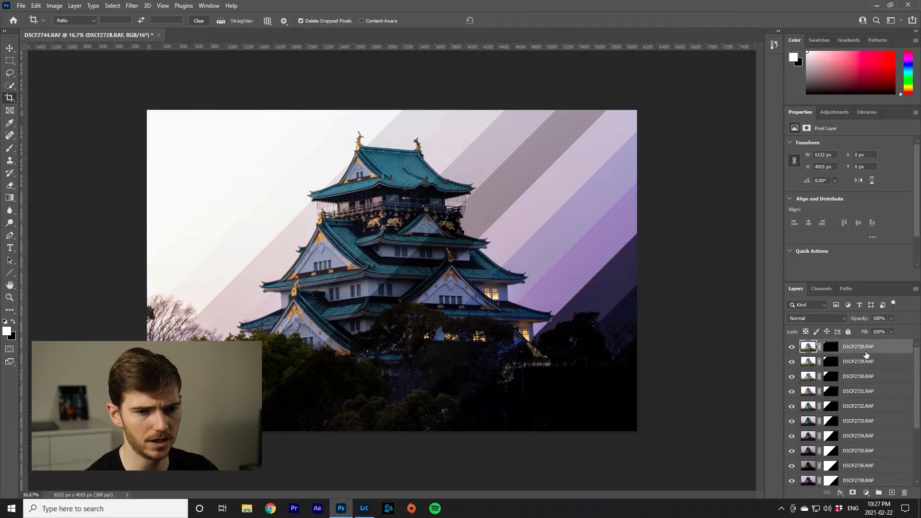
right_click(897, 348)
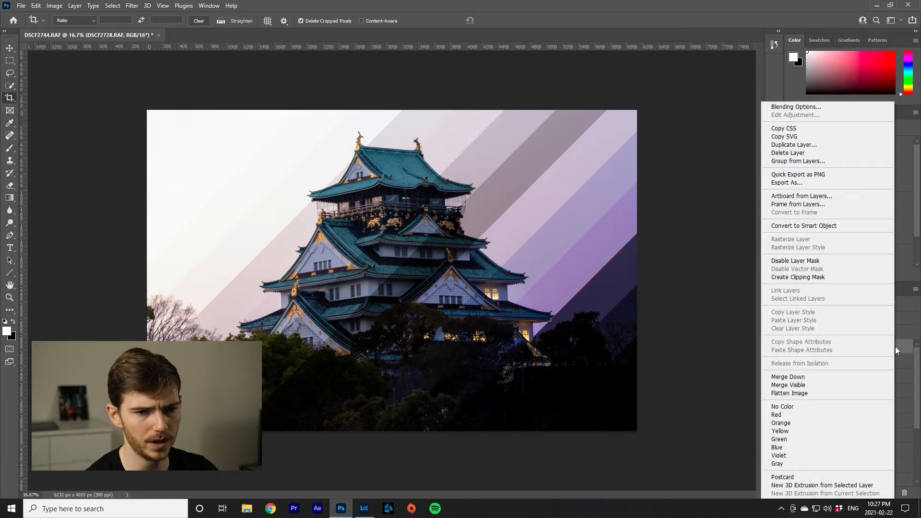
left_click(795, 107)
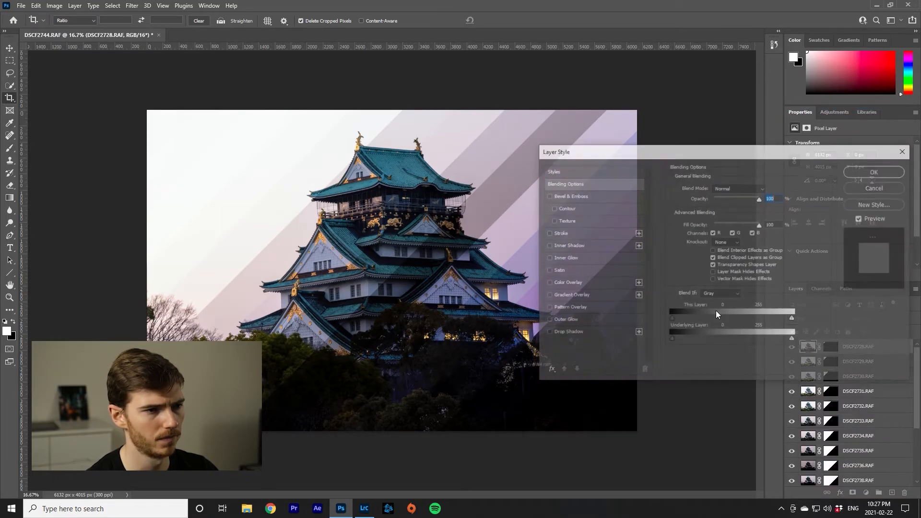
left_click_drag(718, 158, 680, 144)
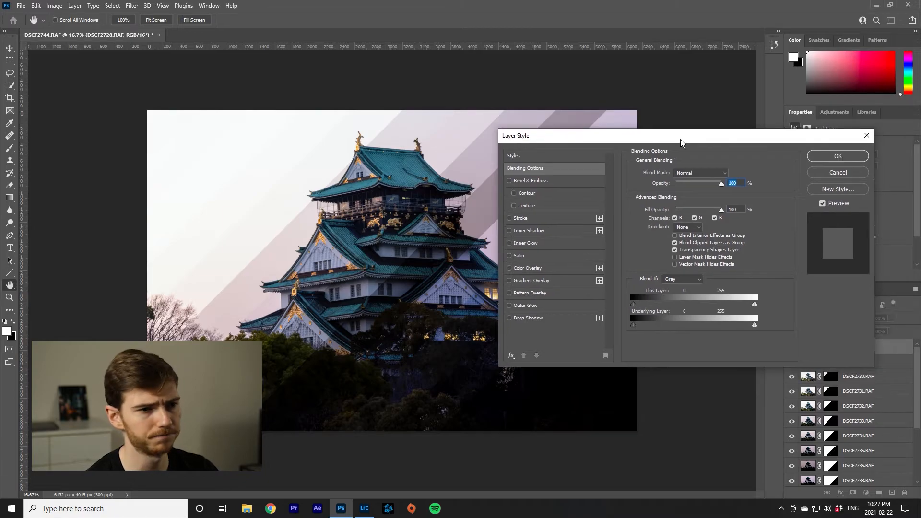
left_click(534, 319)
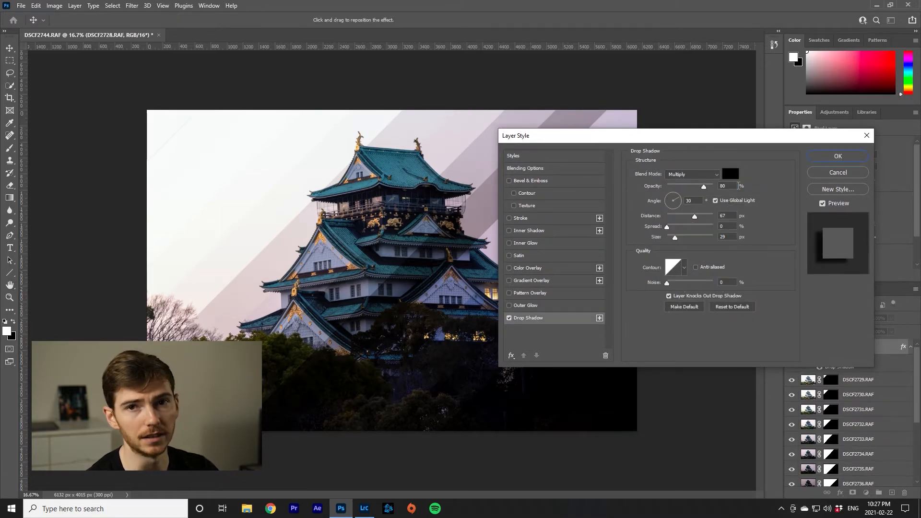
- Set the drop shadow to Normal, 20% opacity, 150° without global light, 12 px distance, 27% spread and 152 px size, and apply it
left_click_drag(207, 155, 195, 131)
mouse_move(675, 237)
left_mouse_down()
mouse_move(711, 241)
mouse_move(672, 239)
left_mouse_up()
left_click(725, 236)
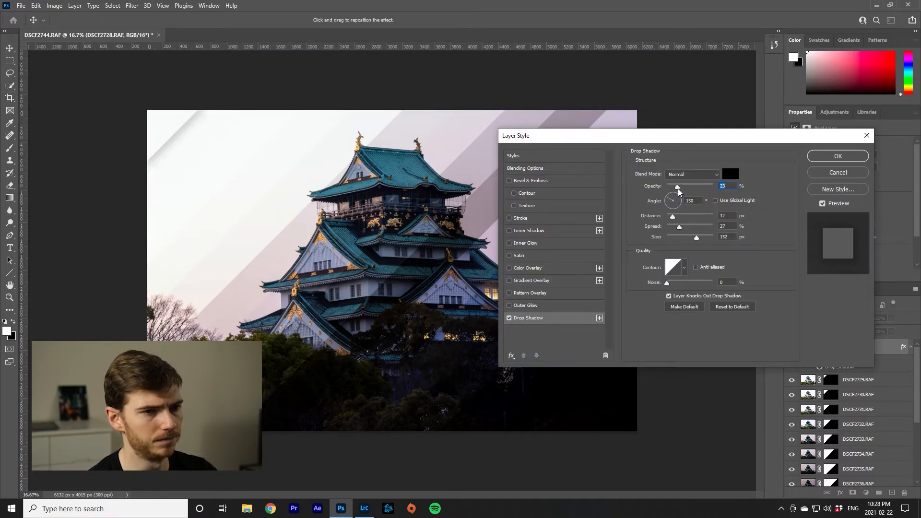
left_click_drag(678, 192, 677, 192)
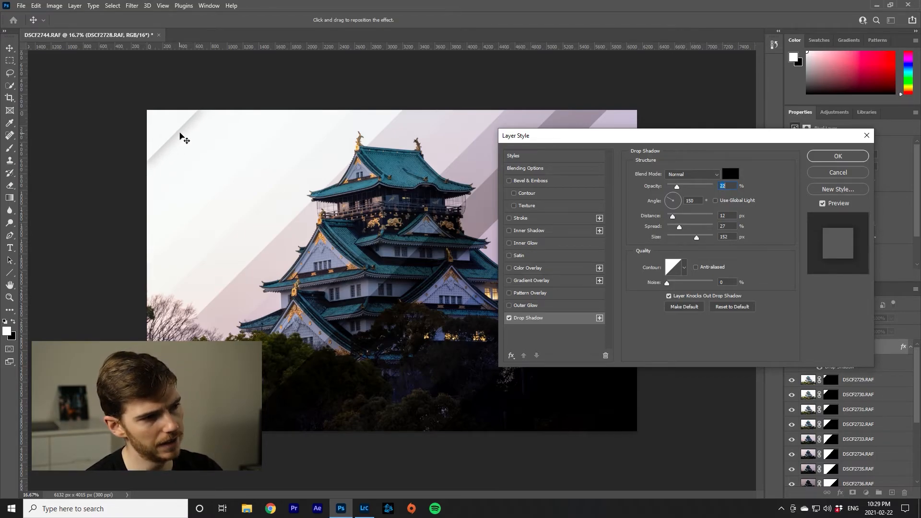
type("20")
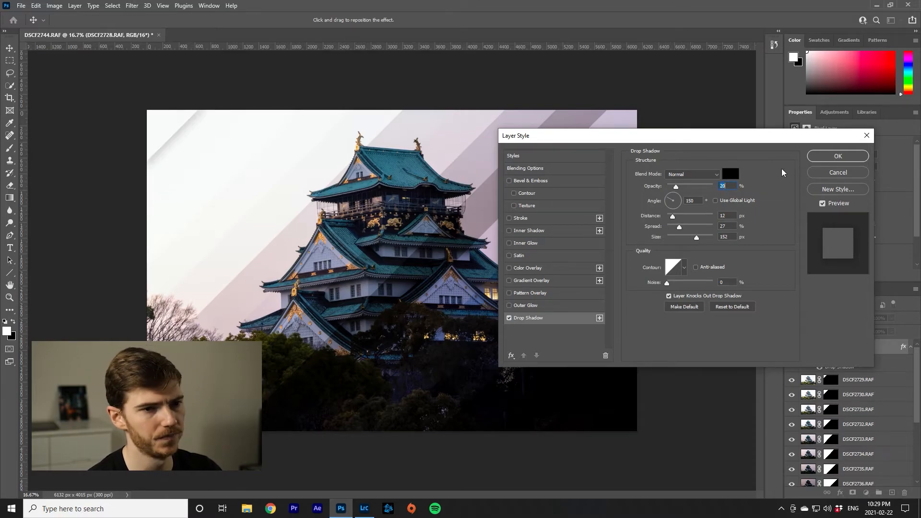
left_click(835, 155)
key("c")
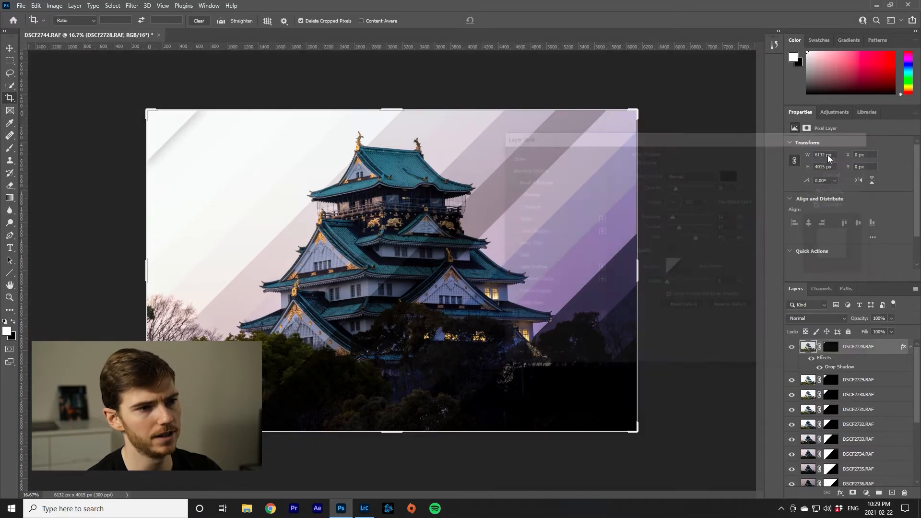
- Copy the layer style of DSCF2728.RAF and paste it onto all layers from DSCF2729.RAF to DSCF2743.RAF
right_click(851, 366)
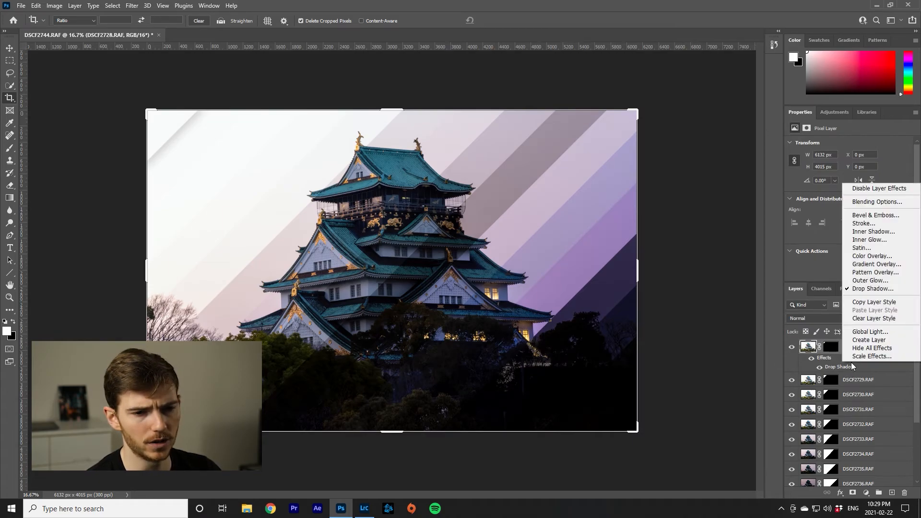
left_click(897, 302)
left_click(885, 381)
scroll(885, 383, "down", 4)
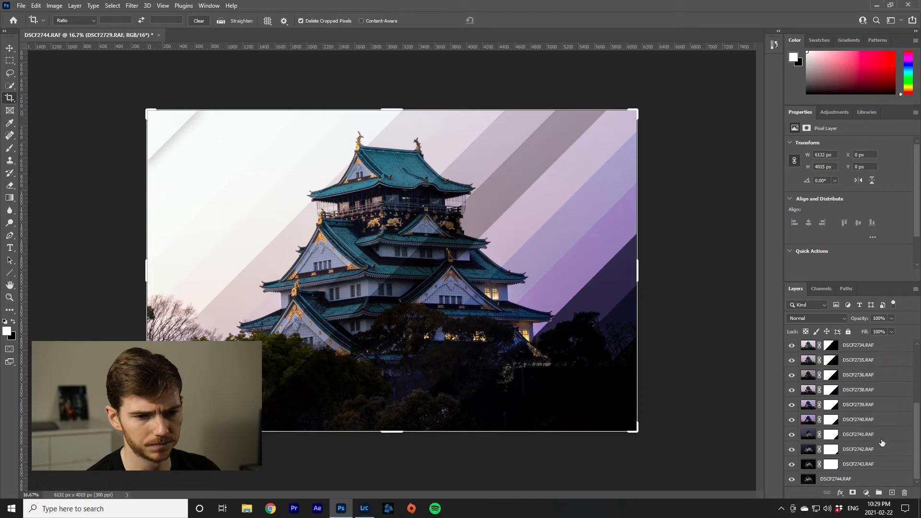
left_click(867, 465, "shift")
right_click(867, 431)
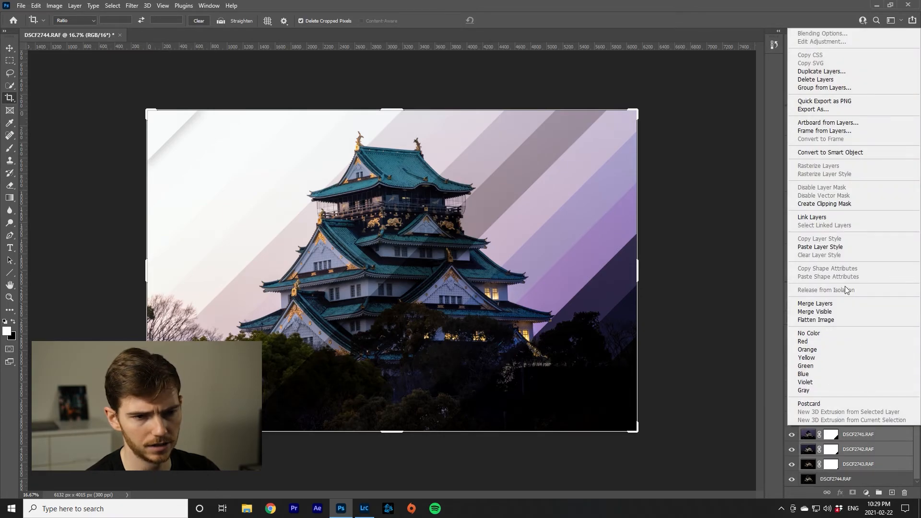
left_click(835, 247)
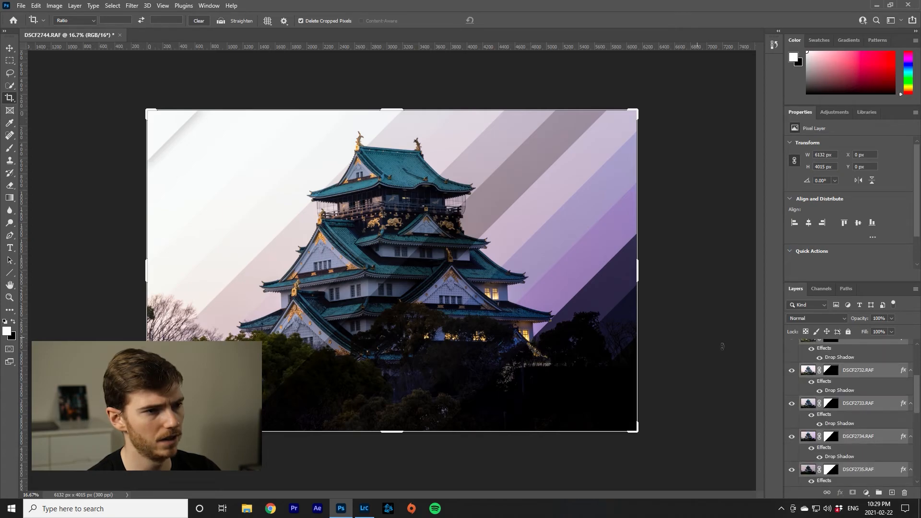